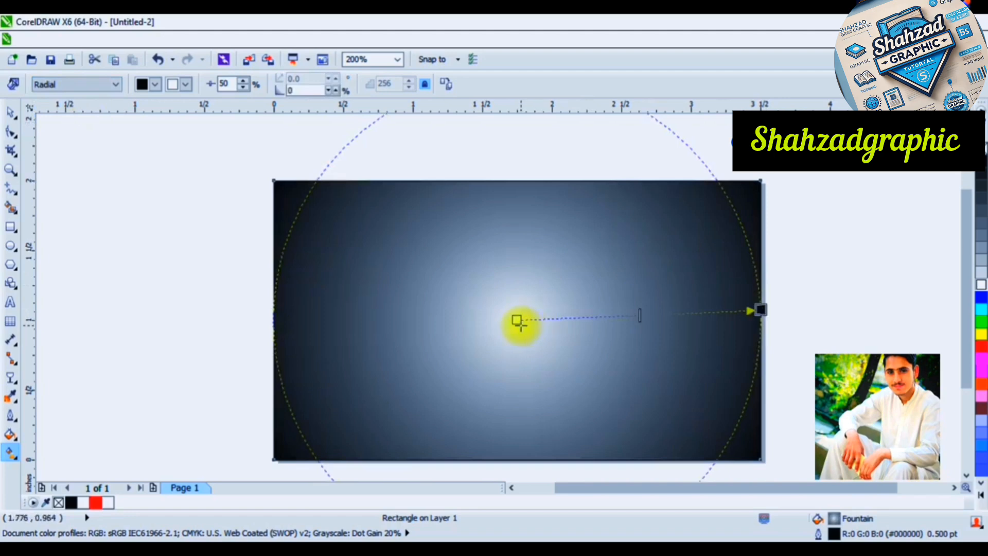
Set the centre colour of the rectangle's radial fountain fill to red and remove its outline
left_click(518, 322)
left_click(981, 352)
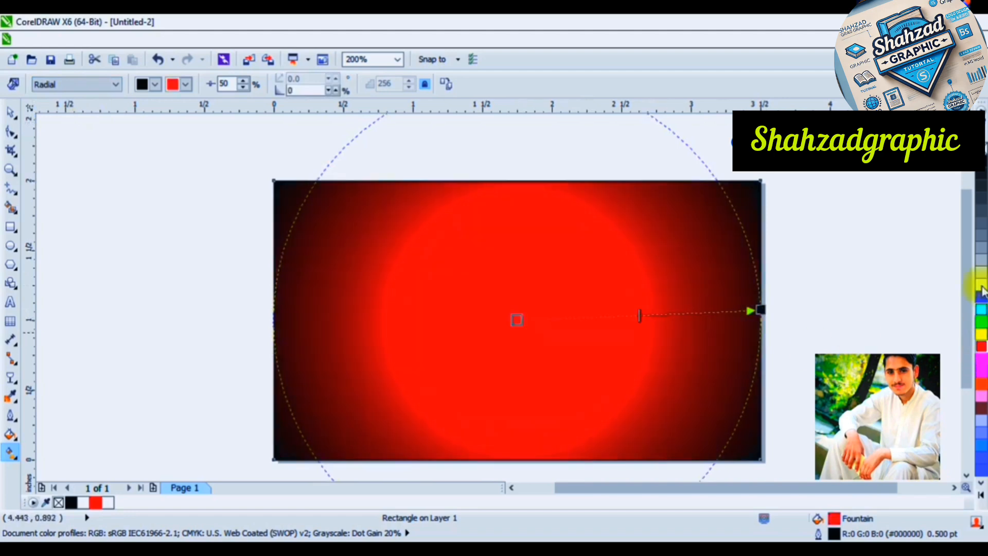
right_click(981, 147)
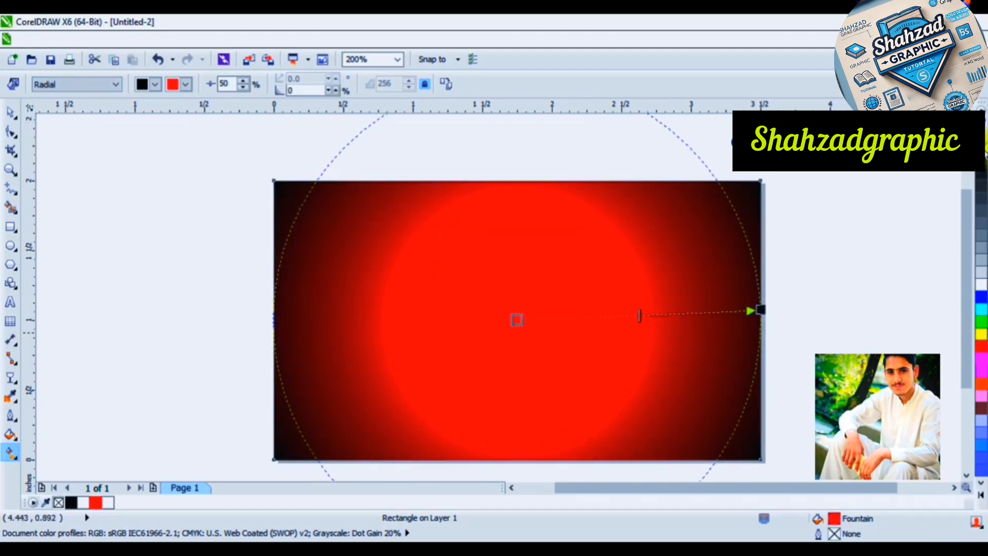
left_click(11, 117)
Bring the images pngwing.com (9) and pngwing.com (8) from the Downloads folder into the current drawing
left_click(31, 59)
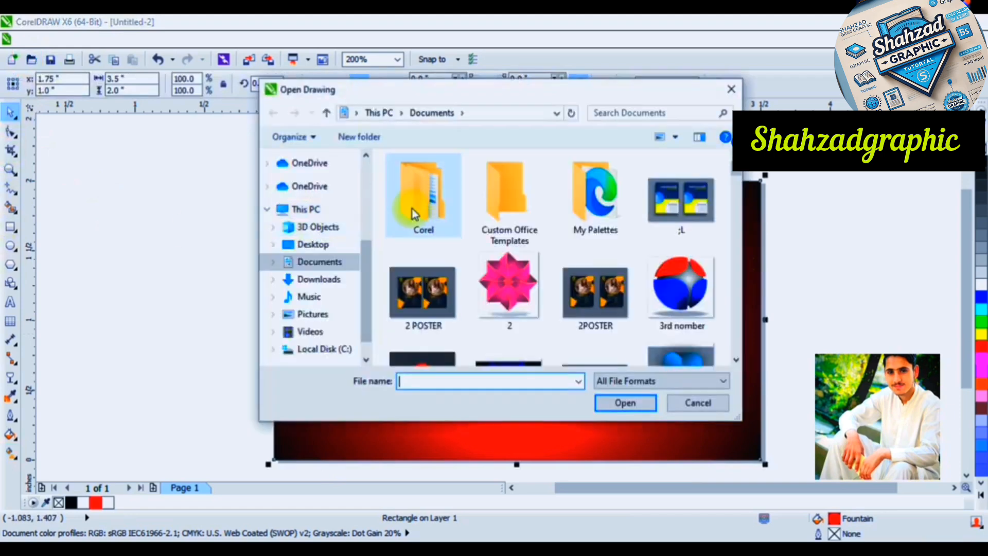
scroll(334, 216, "up", 5)
left_click(319, 203)
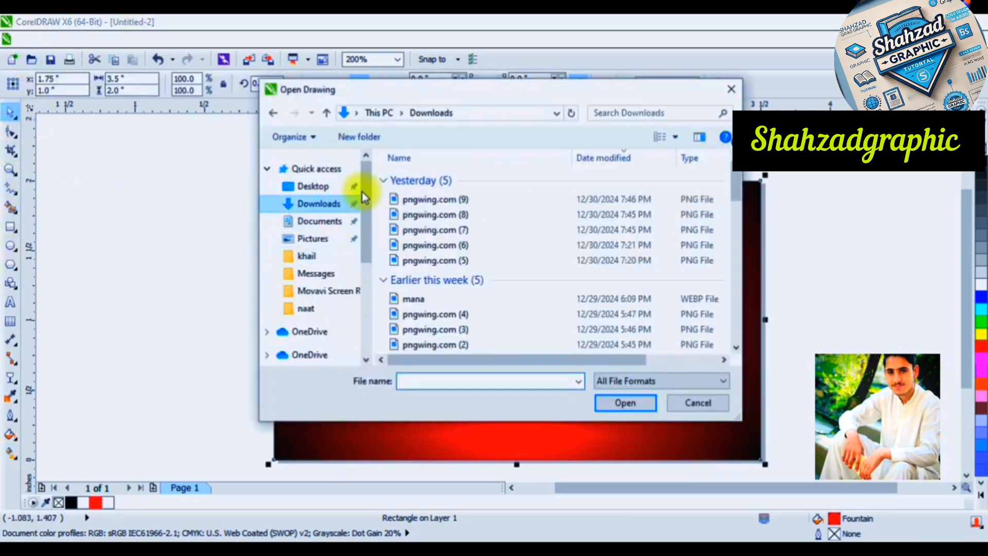
left_click(432, 203)
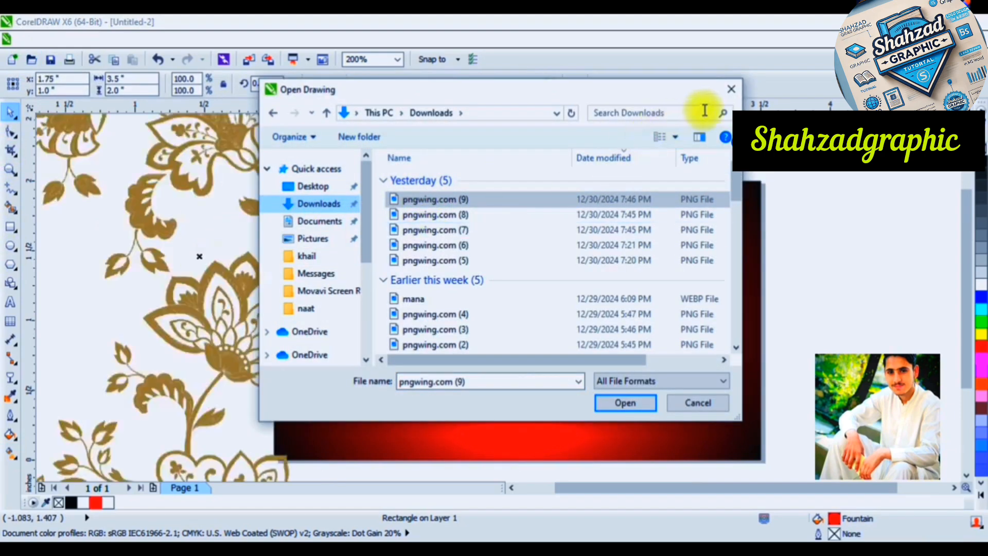
left_click(427, 214)
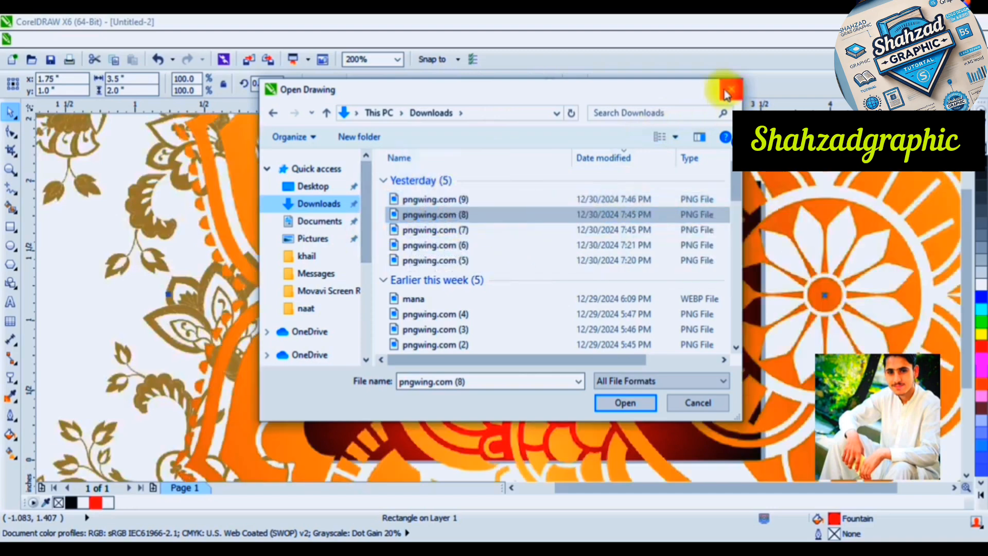
left_click(726, 94)
Delete the gold floral bitmap and scale the orange mandala bitmap down to about 0.917 inches
left_click(107, 263)
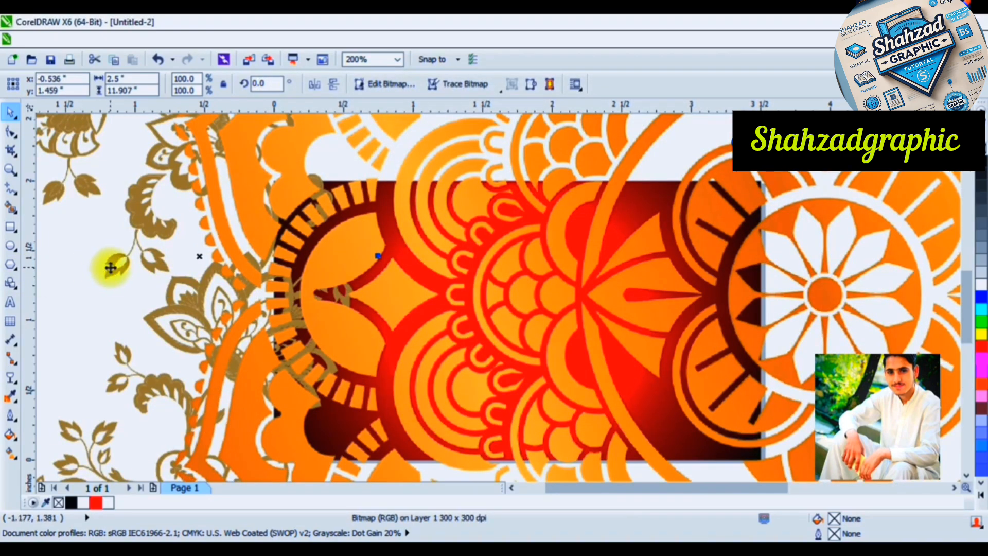
key("Delete")
scroll(409, 254, "down", 4)
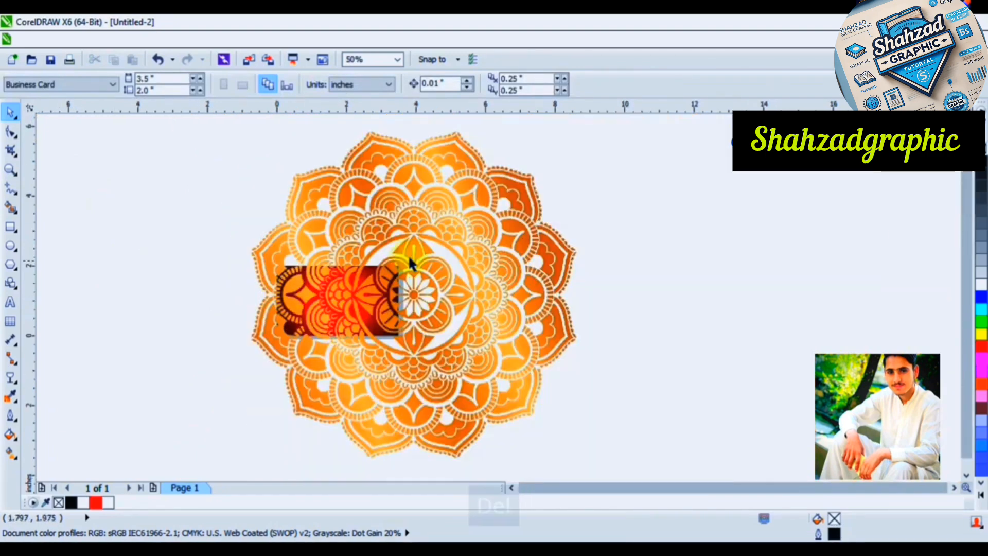
left_click(518, 199)
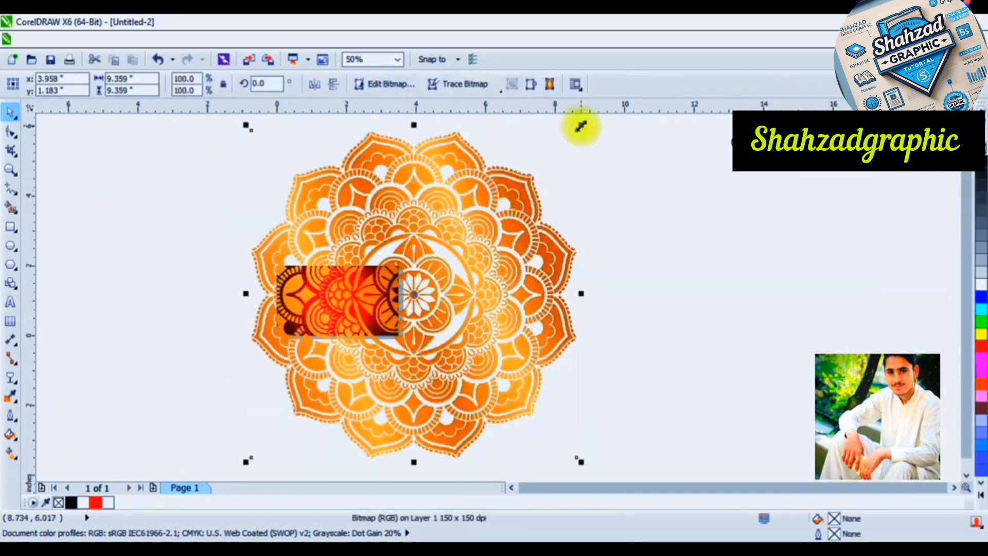
left_click_drag(580, 126, 431, 285)
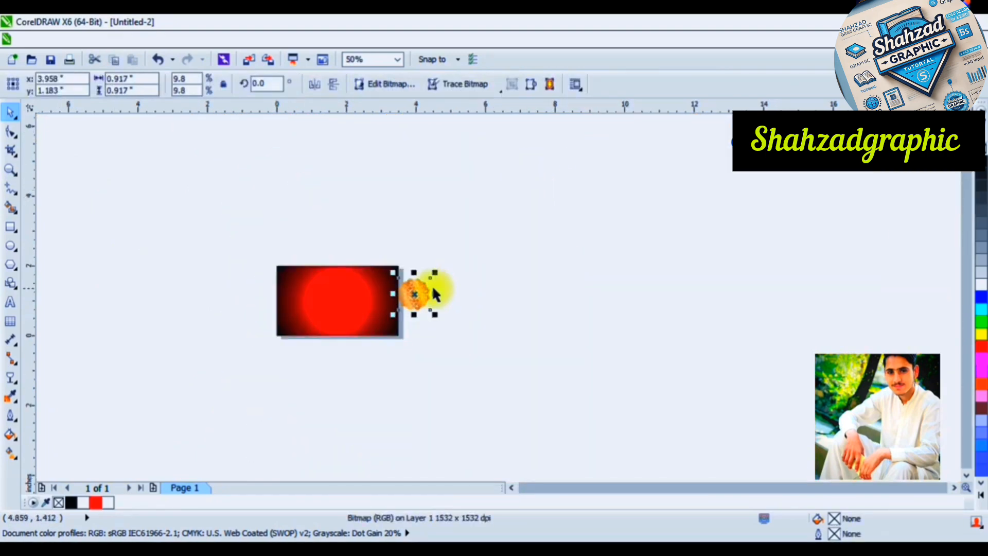
scroll(431, 285, "up", 6)
scroll(412, 291, "down", 4)
scroll(155, 321, "up", 2)
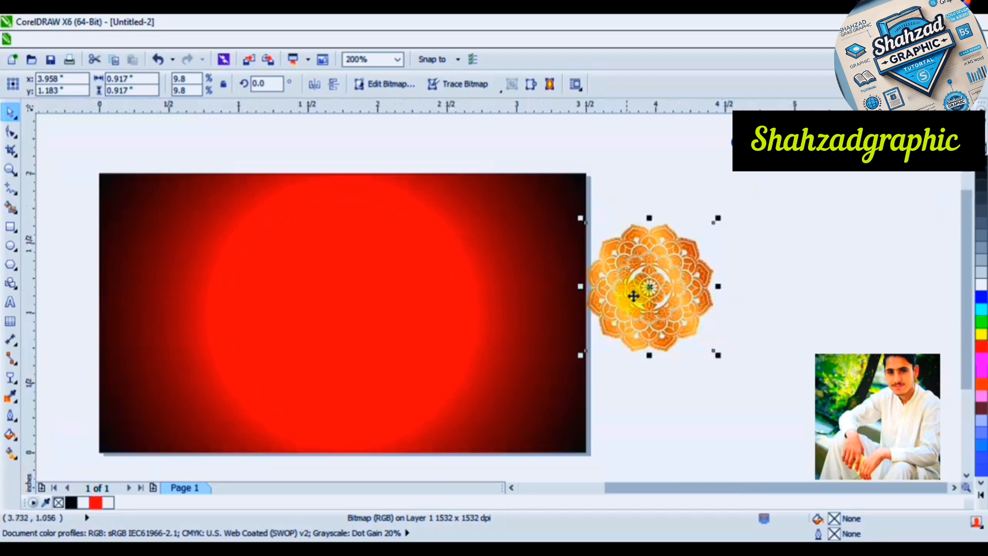
Move the mandala onto the left half of the red rectangle and enlarge it to about 1.193 inches
left_click_drag(635, 291, 283, 315)
scroll(284, 318, "up", 2)
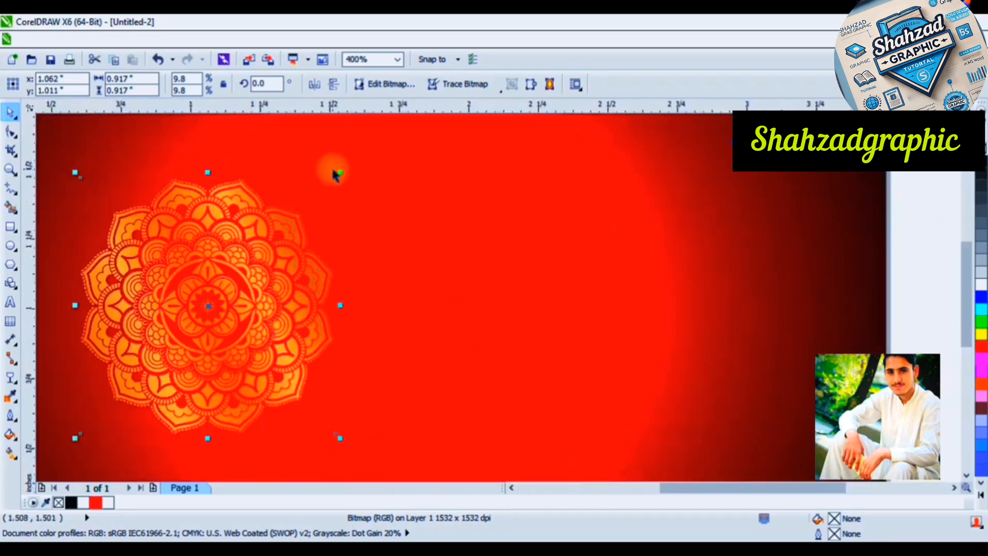
left_click_drag(341, 173, 396, 134)
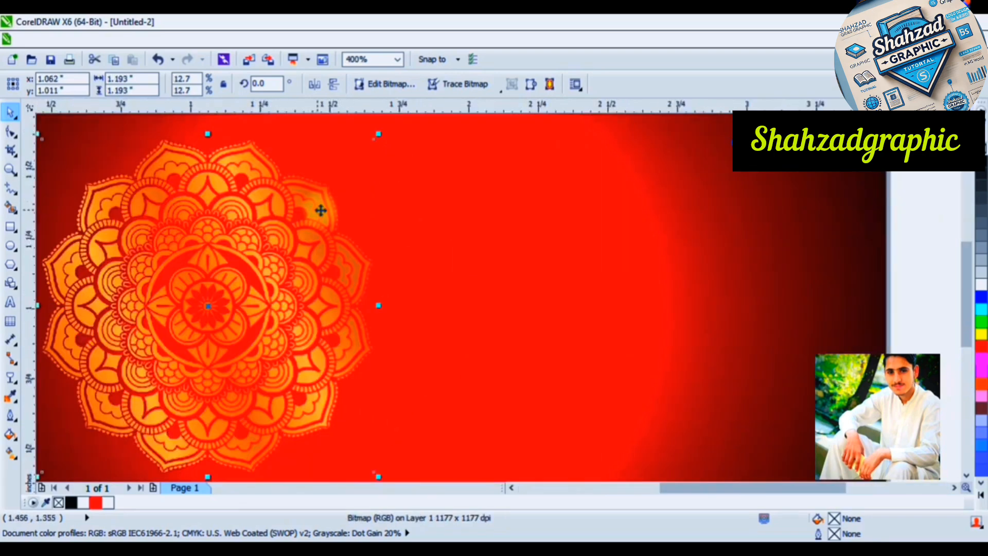
scroll(329, 231, "down", 2)
Apply a linear transparency to the mandala from lower left to upper right, with end transparency 73 and a faded start
left_click(10, 377)
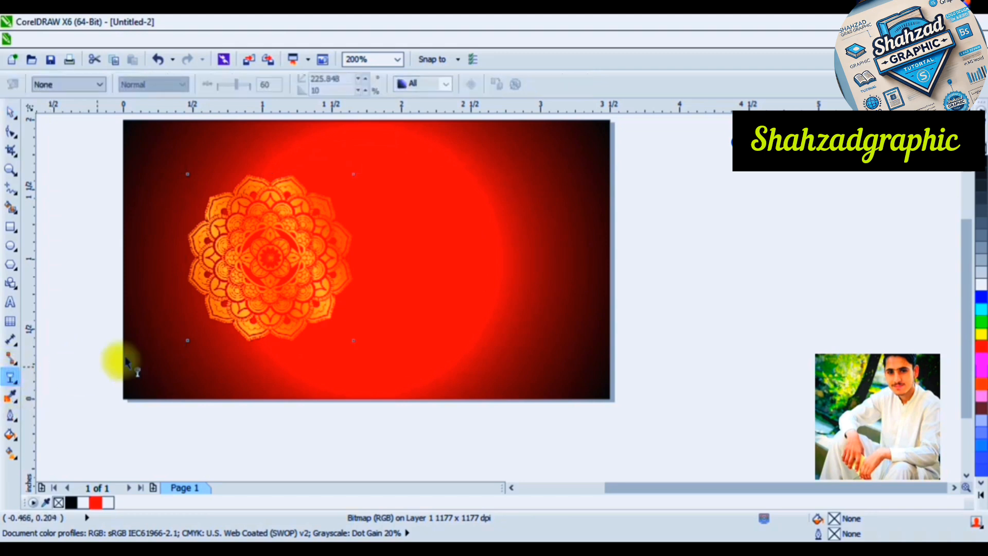
left_click_drag(215, 297, 290, 191)
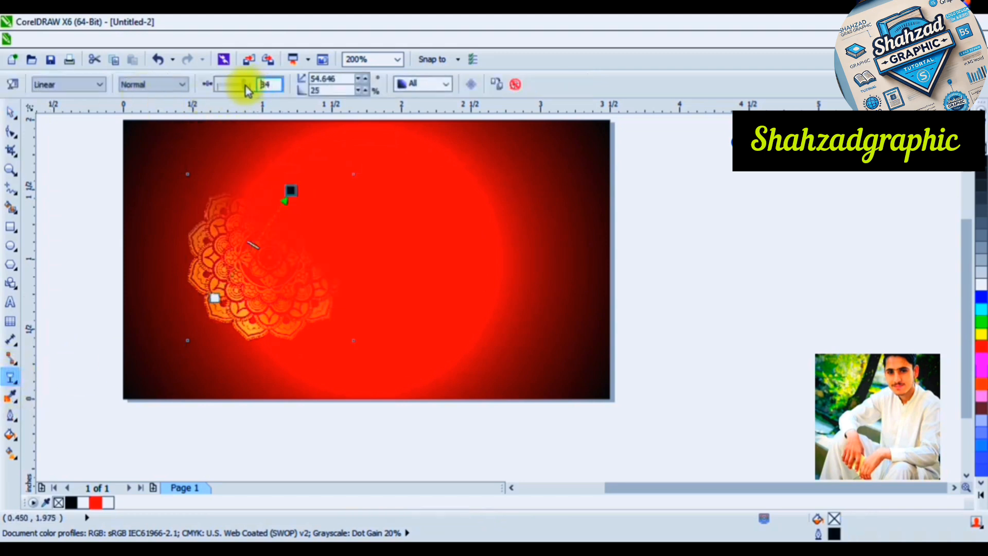
left_click_drag(246, 86, 239, 83)
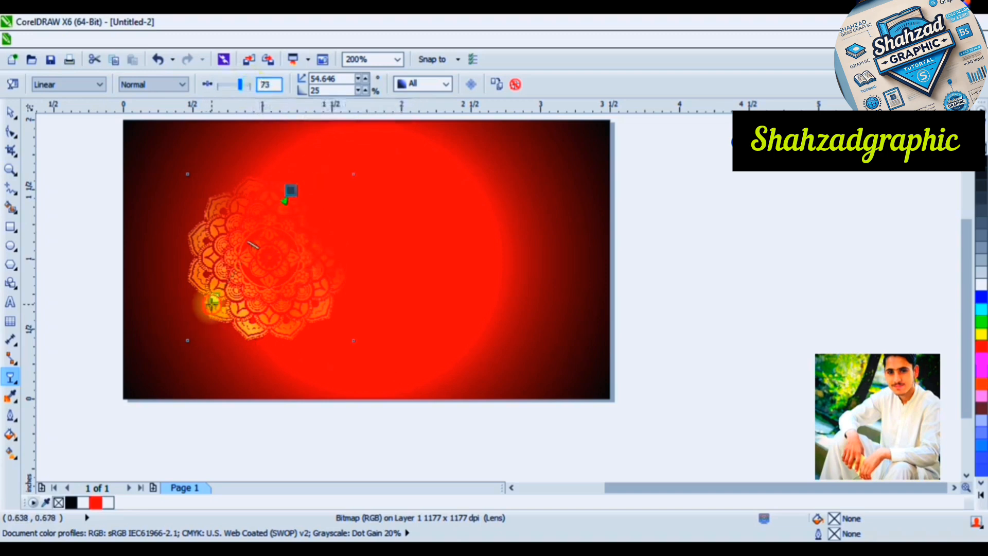
left_click(213, 301)
left_click_drag(216, 89, 242, 97)
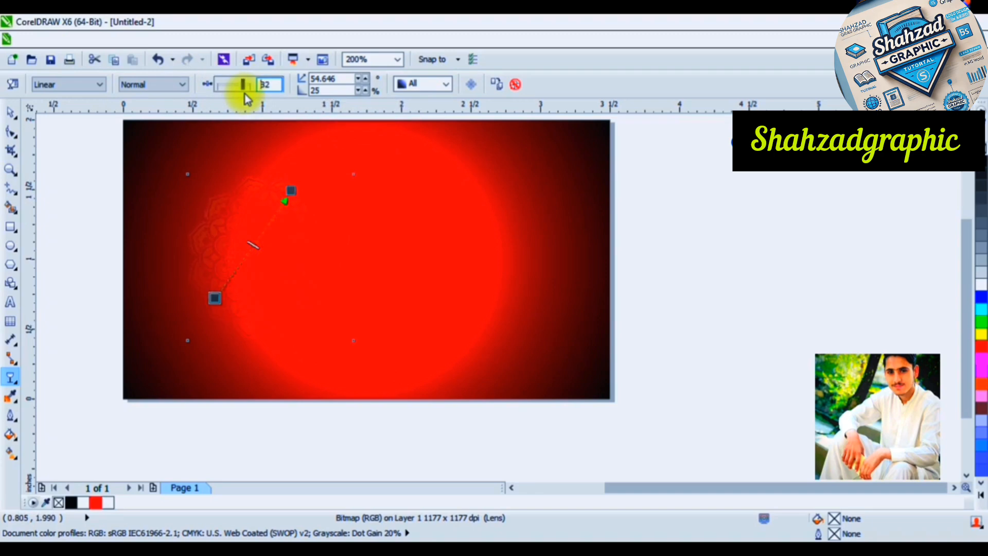
left_click(17, 114)
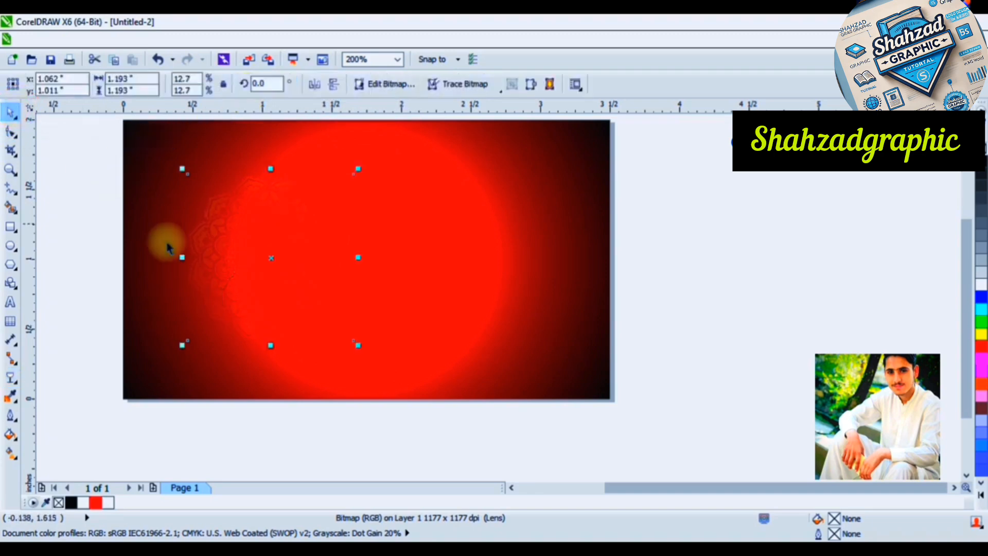
Move the faded mandala over the rectangle's upper-left corner and PowerClip it inside the rectangle
scroll(292, 265, "down", 2)
scroll(284, 264, "up", 2)
left_click_drag(267, 244, 178, 186)
right_click(177, 186)
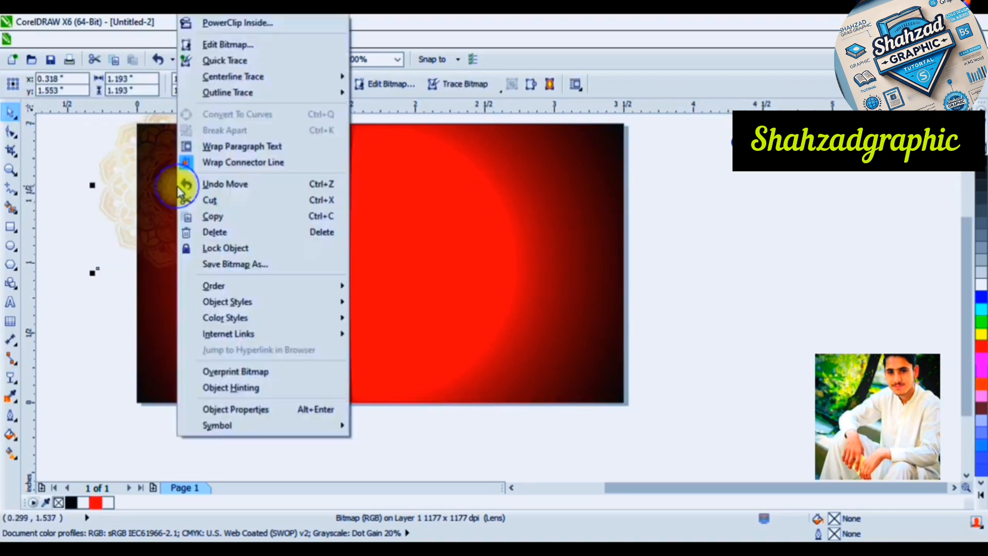
left_click(221, 20)
left_click(355, 186)
left_click(178, 210)
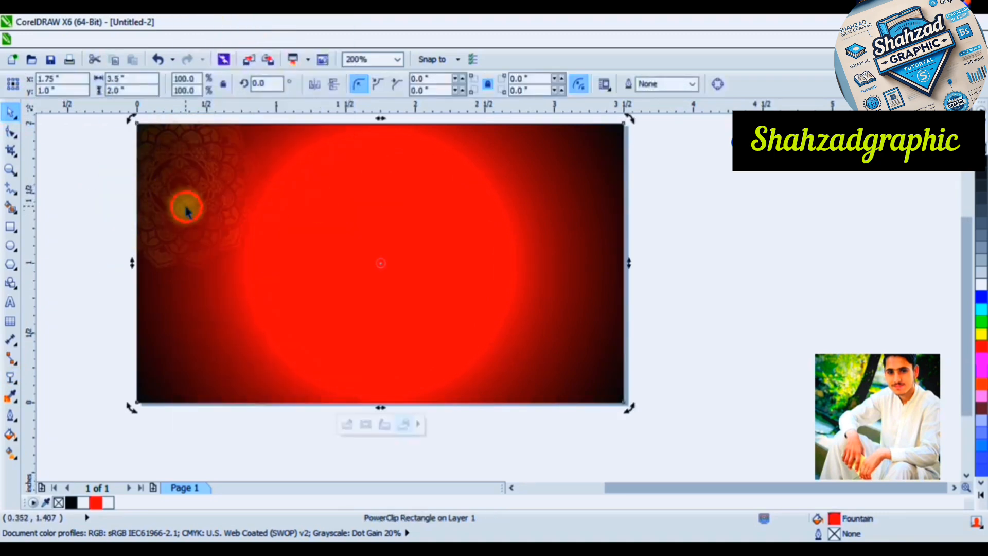
Edit the PowerClip contents, place a copy of the mandala over the lower-right corner, and finish editing
right_click(184, 202)
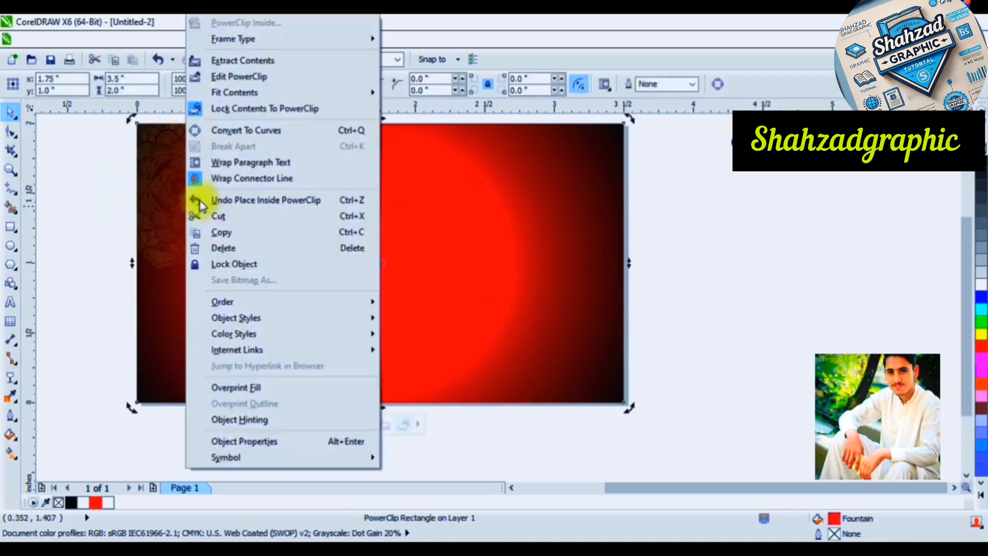
left_click(276, 81)
left_click_drag(183, 190, 578, 337)
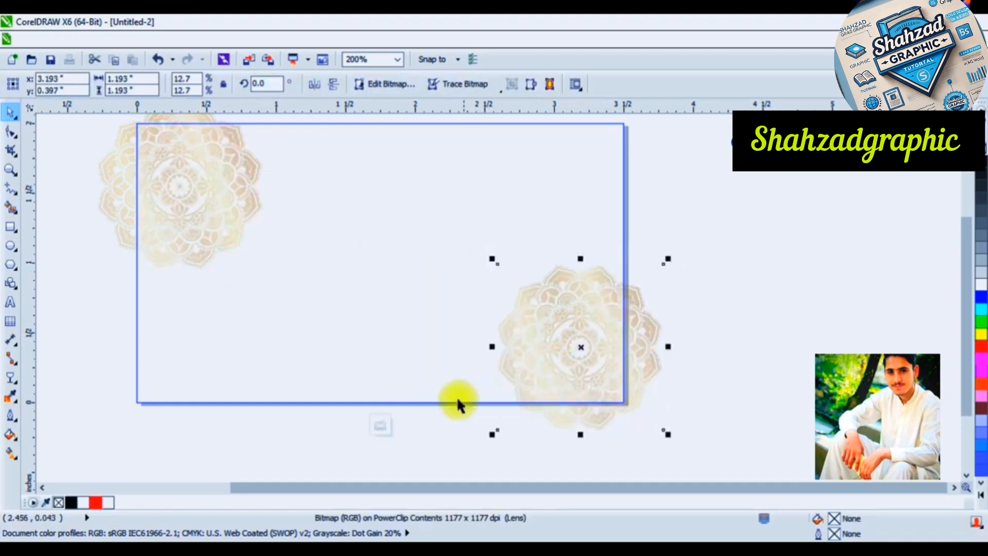
left_click(381, 426)
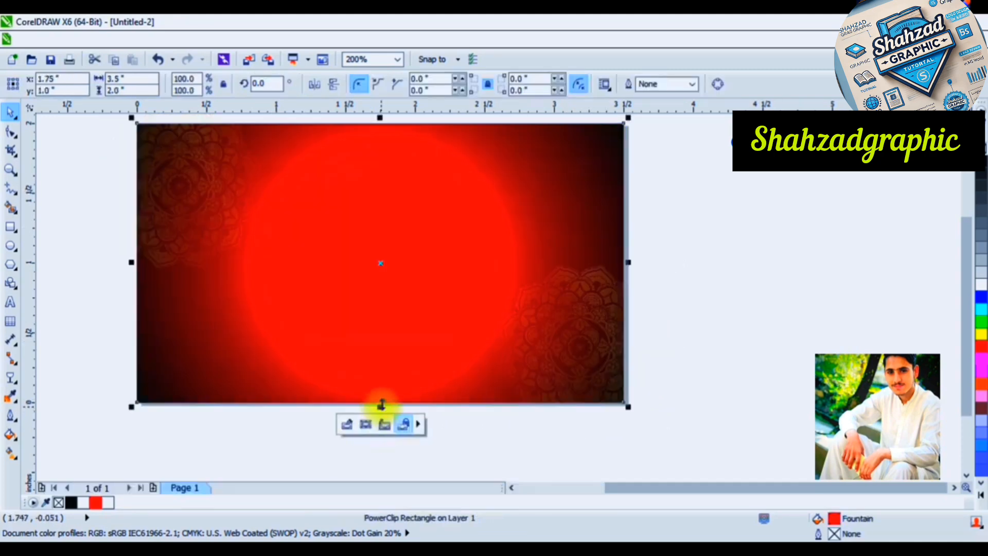
Reopen the PowerClip contents, shift the lower-right mandala slightly down and left, and finish editing
right_click(548, 352)
left_click(586, 72)
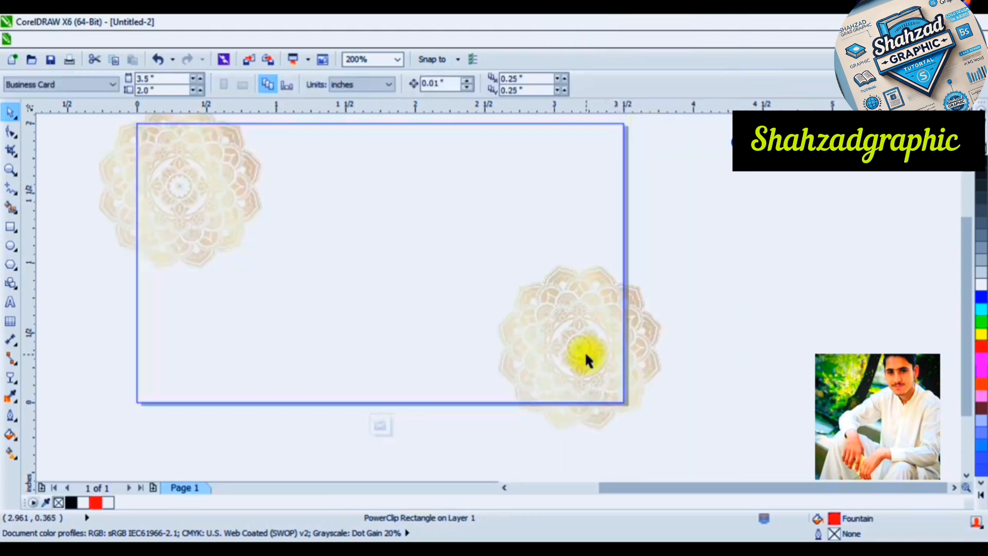
left_click_drag(592, 344, 585, 348)
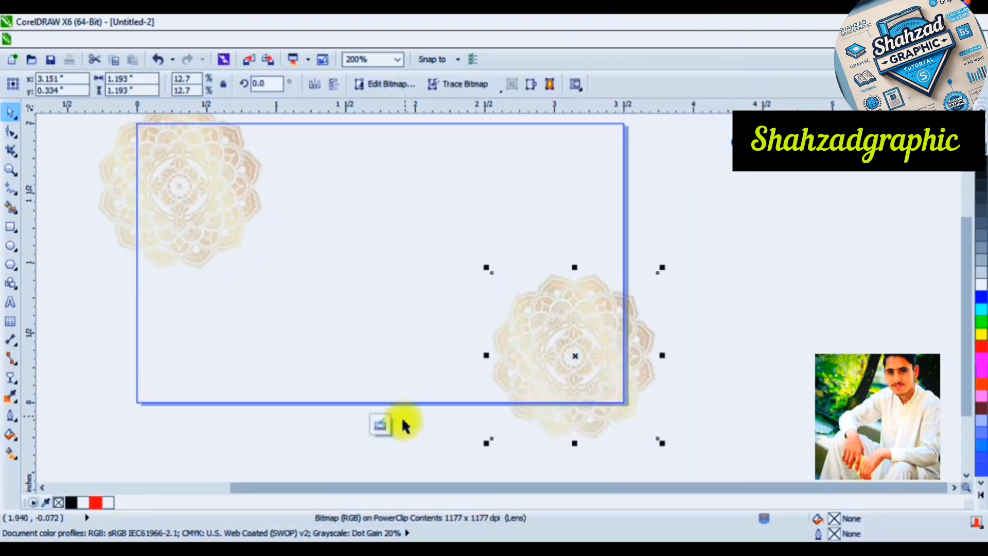
left_click(377, 423)
left_click(729, 313)
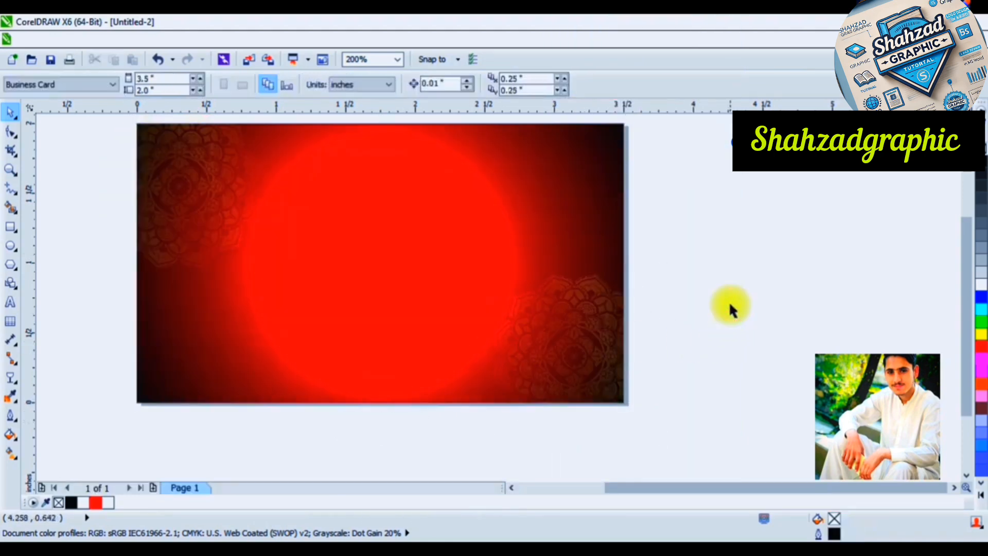
Draw a 0.75-inch square near the card's centre and round its upper-left and lower-right corners to 0.375 inches
left_click(11, 227)
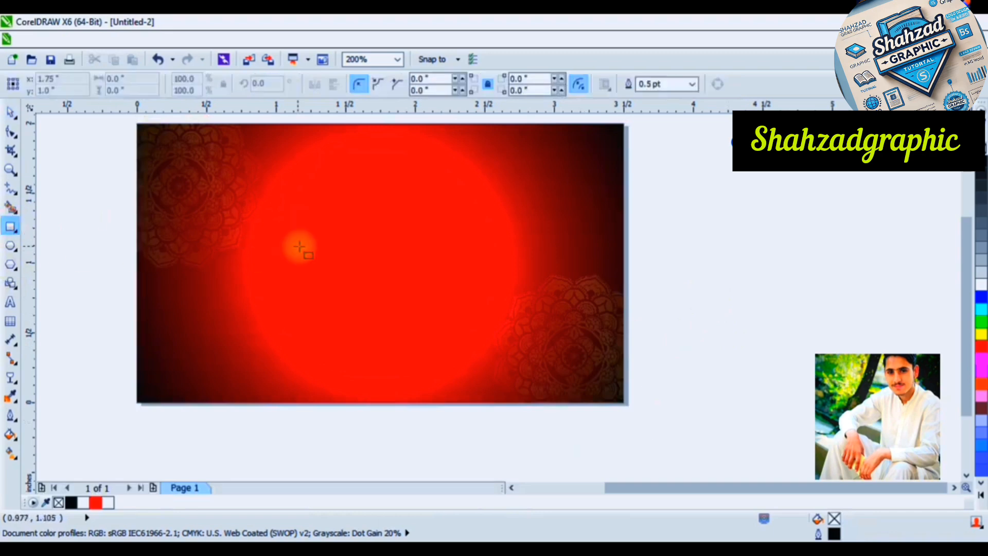
left_click_drag(341, 251, 394, 307)
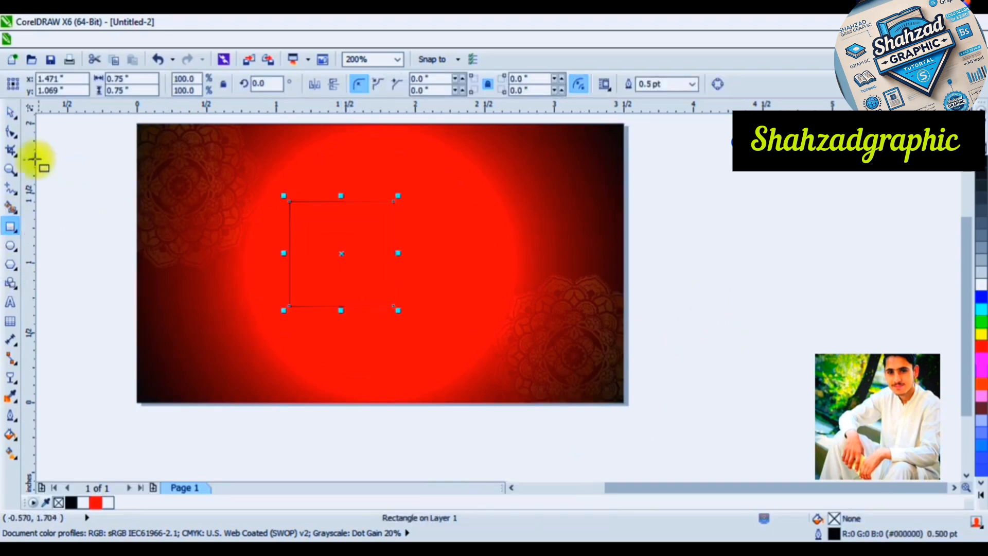
left_click(11, 135)
left_click_drag(288, 201, 397, 318)
left_click(393, 306, "shift")
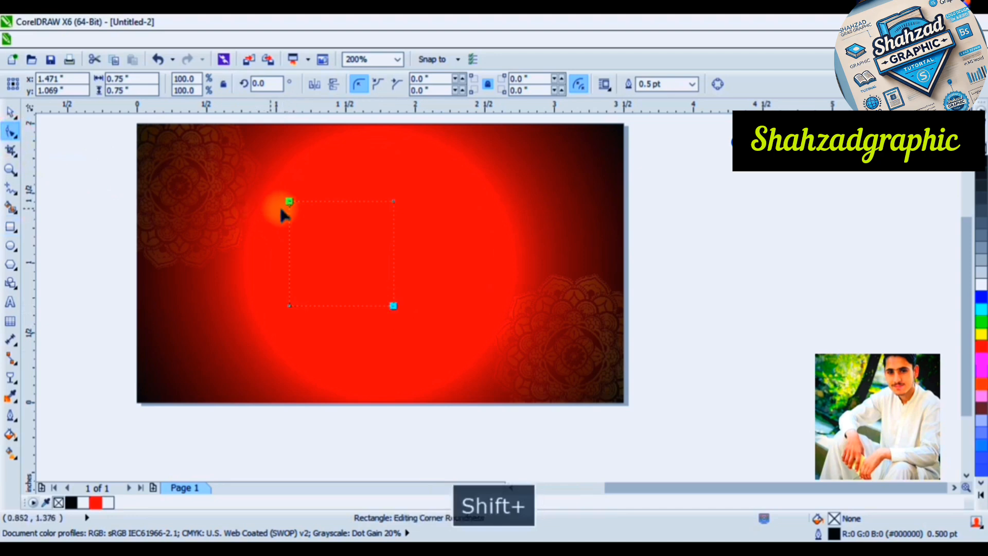
left_click(7, 113)
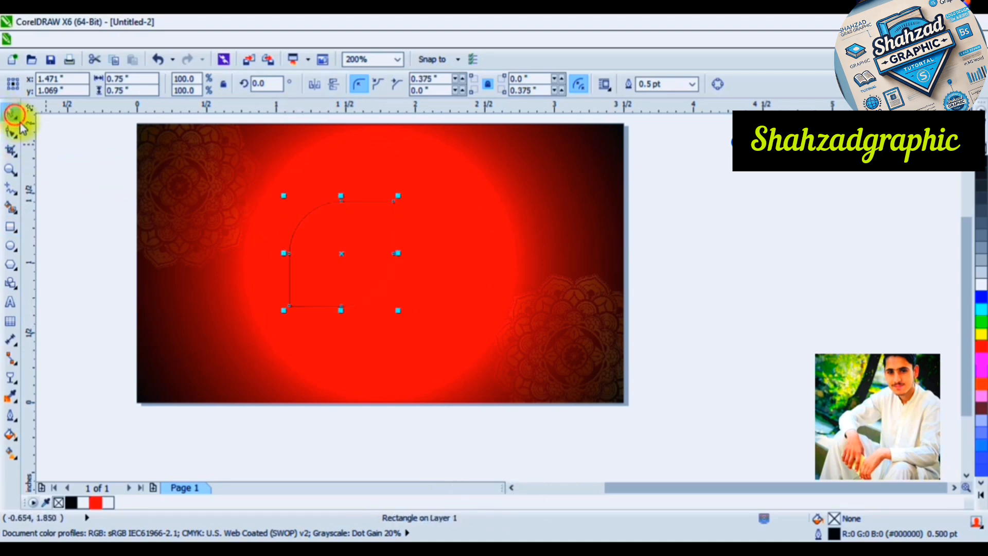
Fill the leaf-shaped square with white and set its outline width to 3 pt
left_click(979, 285)
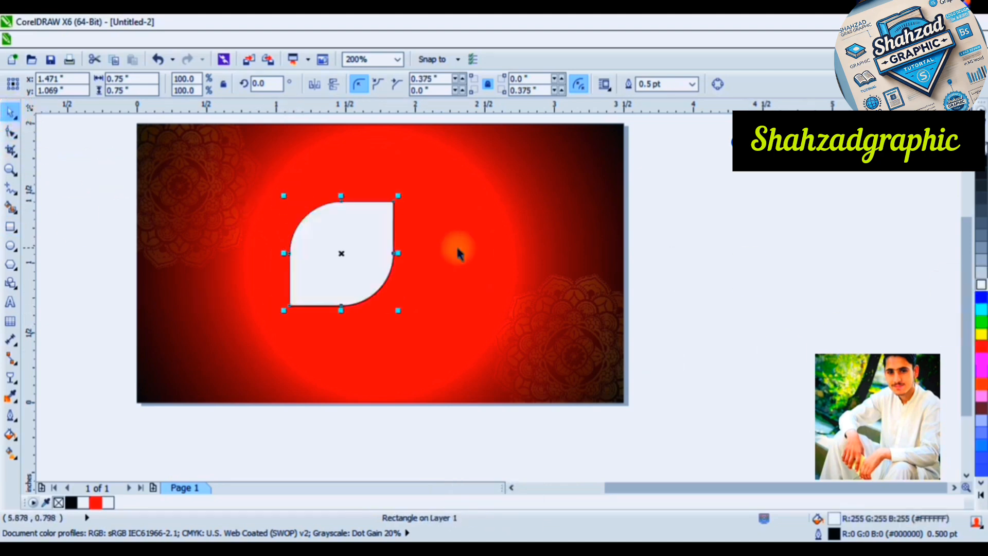
left_click(10, 415)
left_click(60, 343)
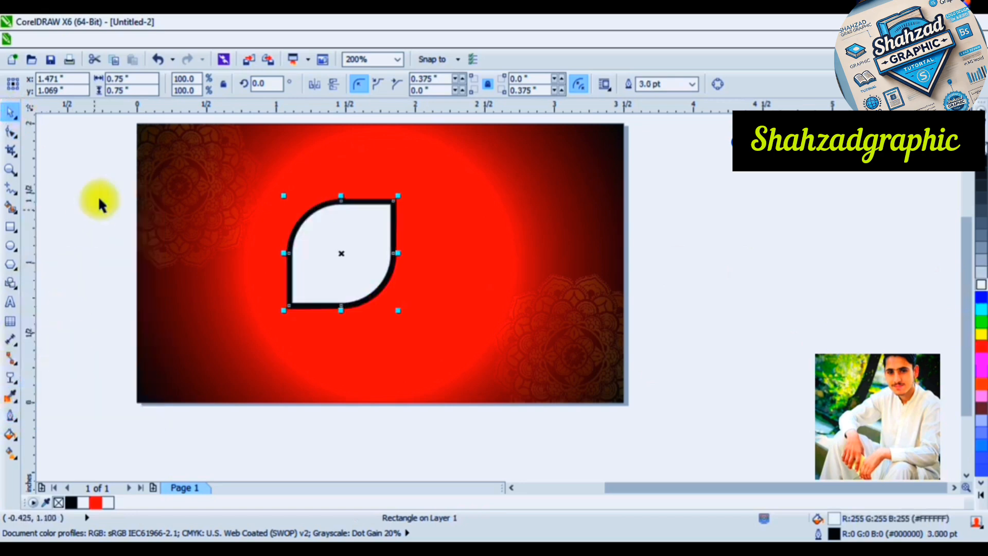
Convert the leaf shape's outline to a separate object, test it by moving the white fill, and undo the move
left_click(163, 40)
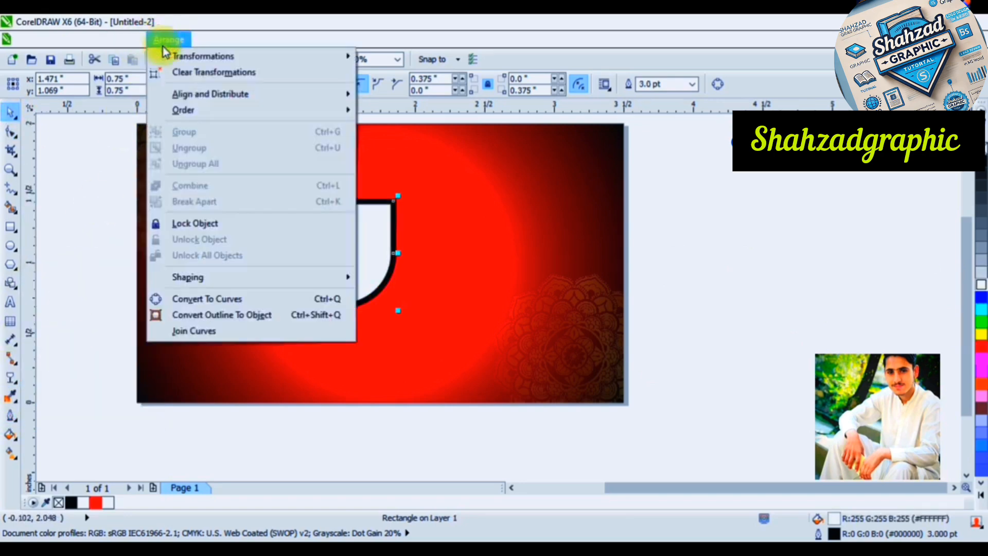
left_click(234, 297)
left_click(757, 289)
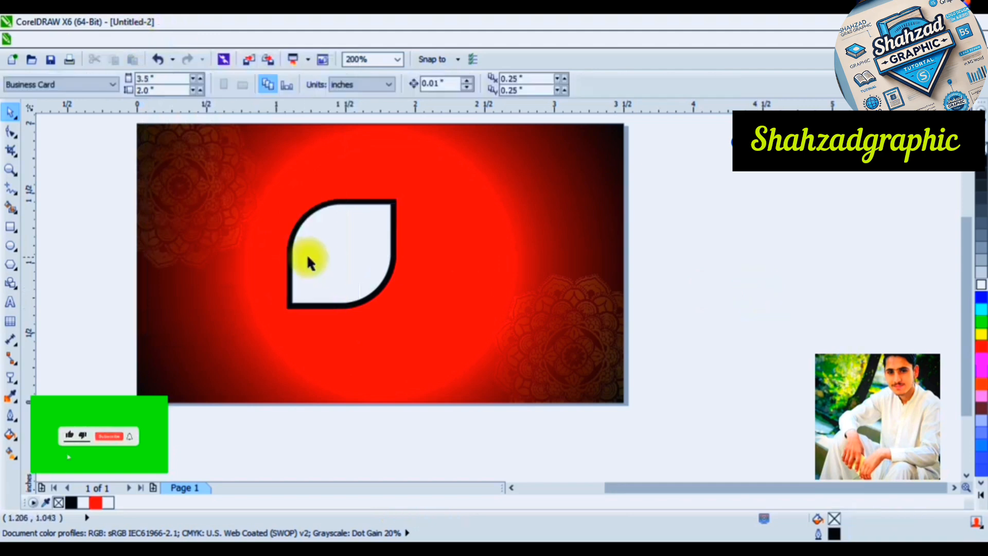
left_click_drag(309, 260, 372, 267)
key("ctrl+z")
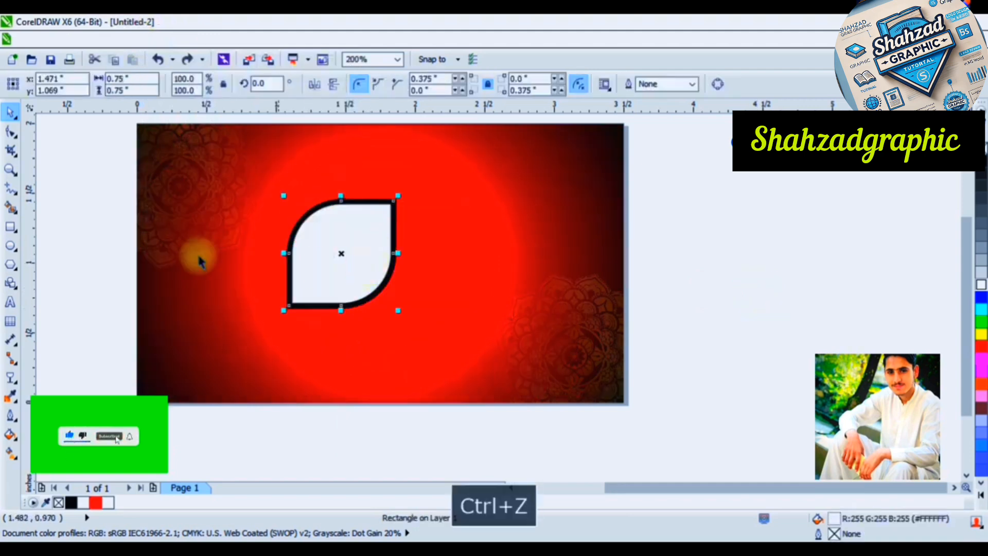
Apply a diagonal linear transparency to the white leaf fill and set both of its ends to 78
left_click(11, 378)
left_click_drag(394, 216, 304, 297)
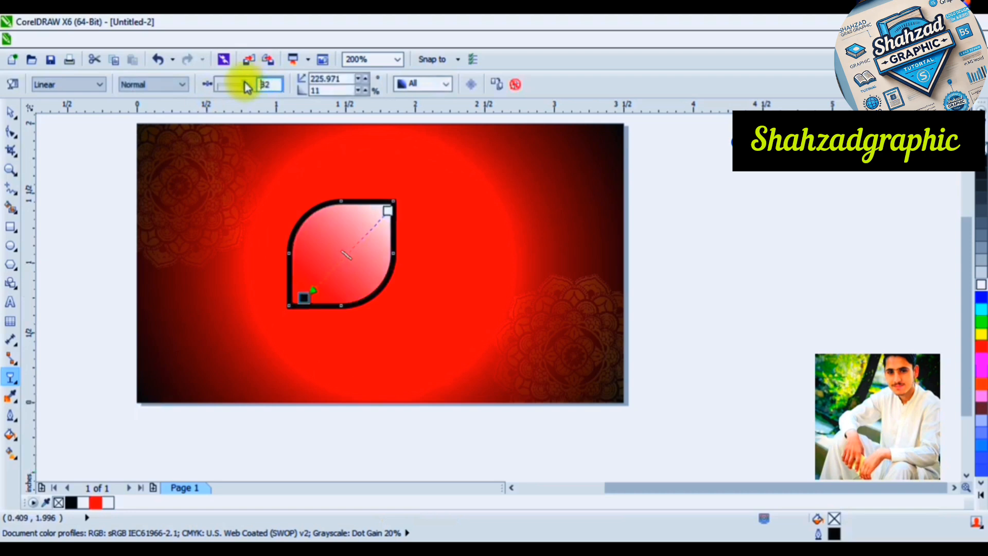
left_click(243, 84)
left_click(388, 210)
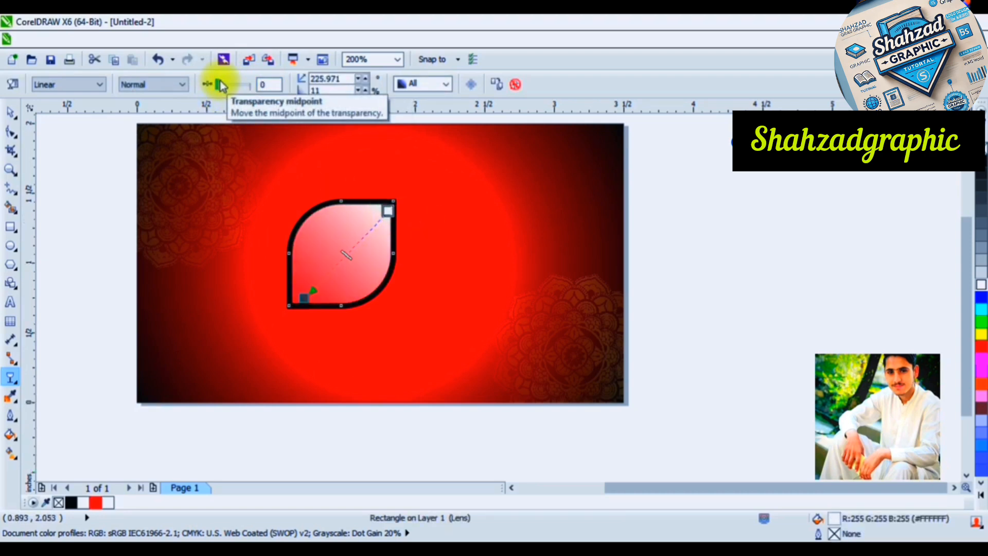
left_click_drag(220, 83, 242, 94)
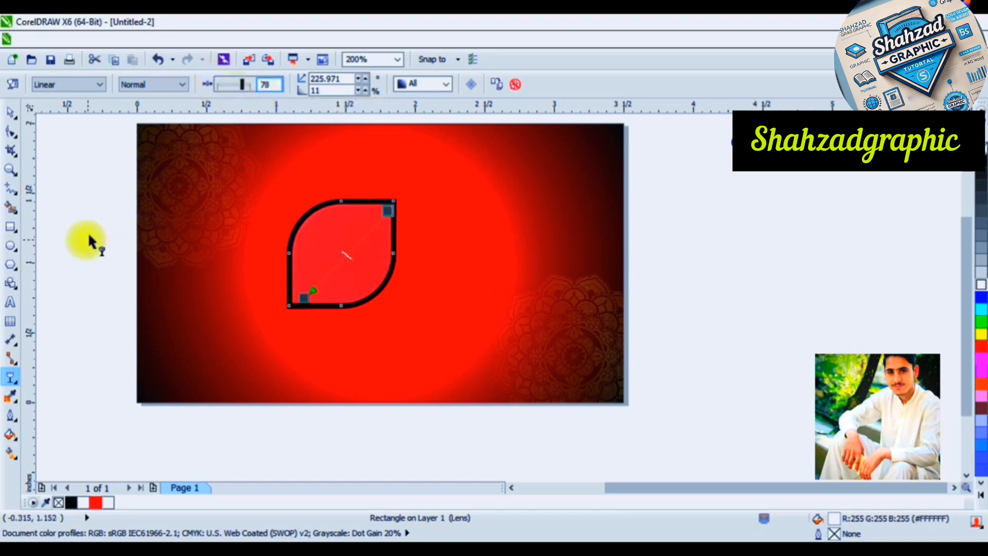
left_click(69, 232)
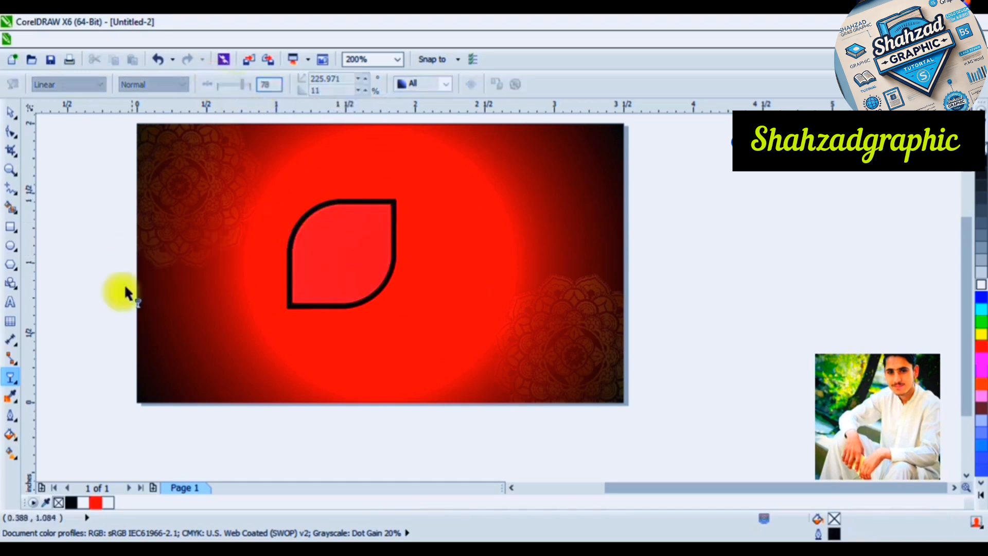
Give the leaf frame a diagonal linear fountain fill, black at both ends, with the ends extended slightly beyond the pointed corners
left_click(18, 452)
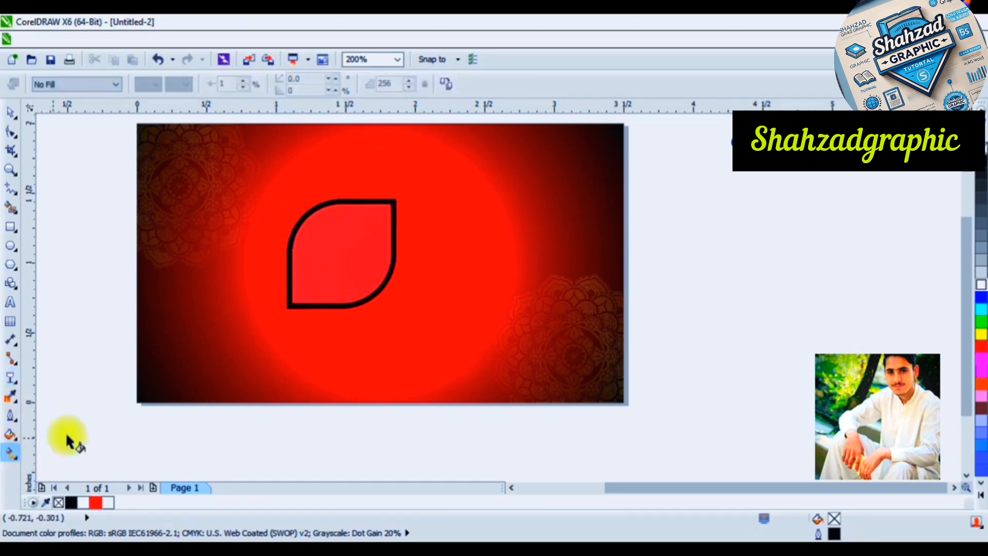
left_click(395, 204)
left_click_drag(396, 203, 284, 303)
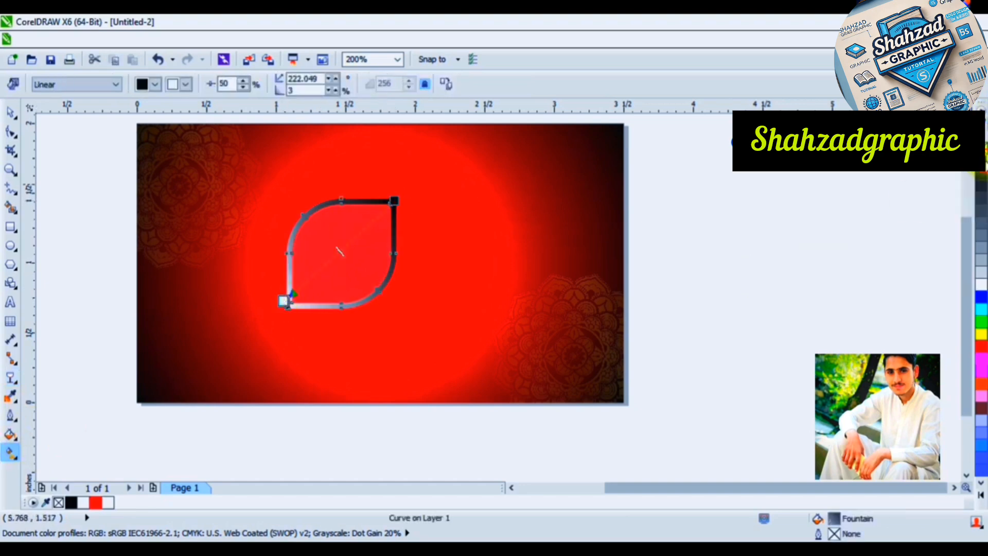
left_click(980, 162)
left_click_drag(393, 202, 408, 196)
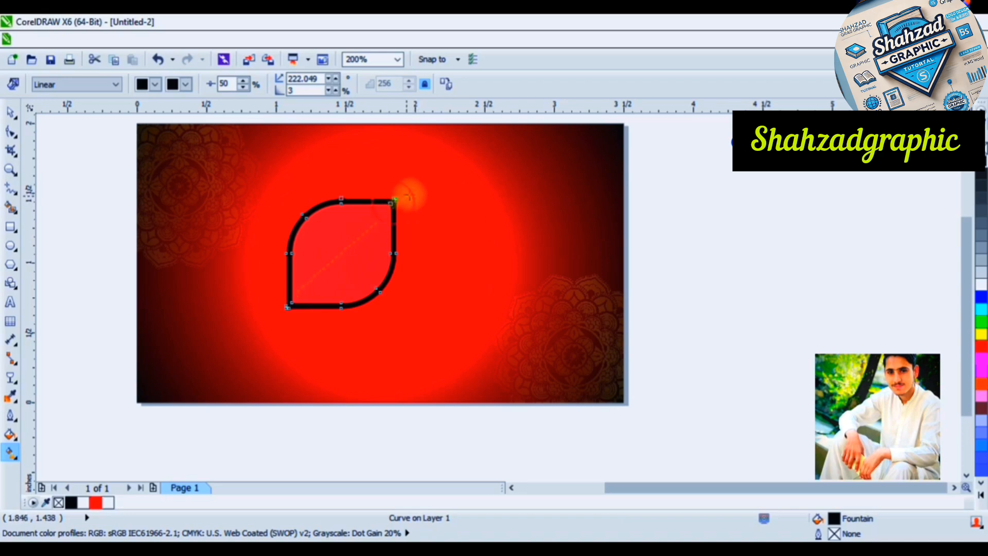
left_click_drag(284, 301, 286, 318)
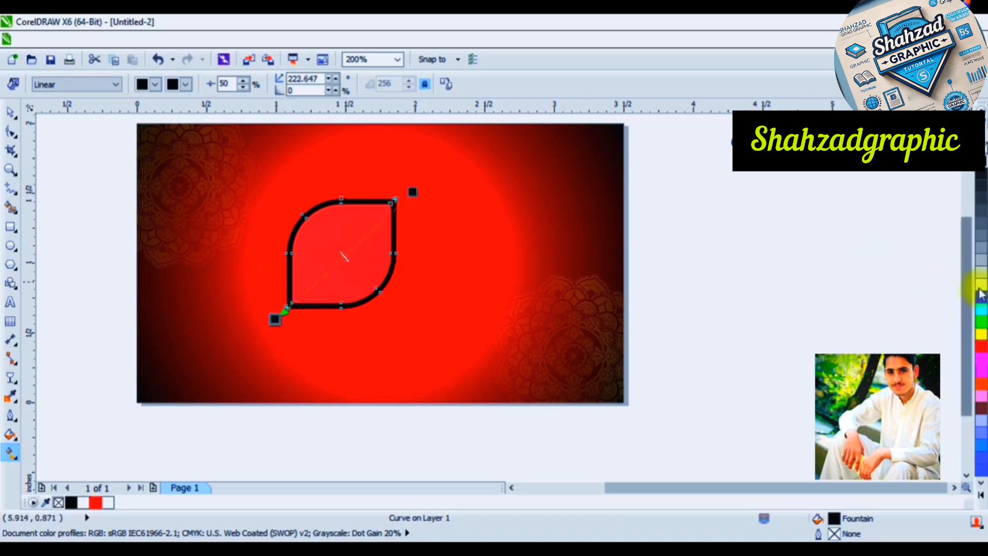
Add a white colour stop near each end and a black one midway in the frame's gradient, and pull its ends back to the corners
left_click_drag(562, 272, 309, 286)
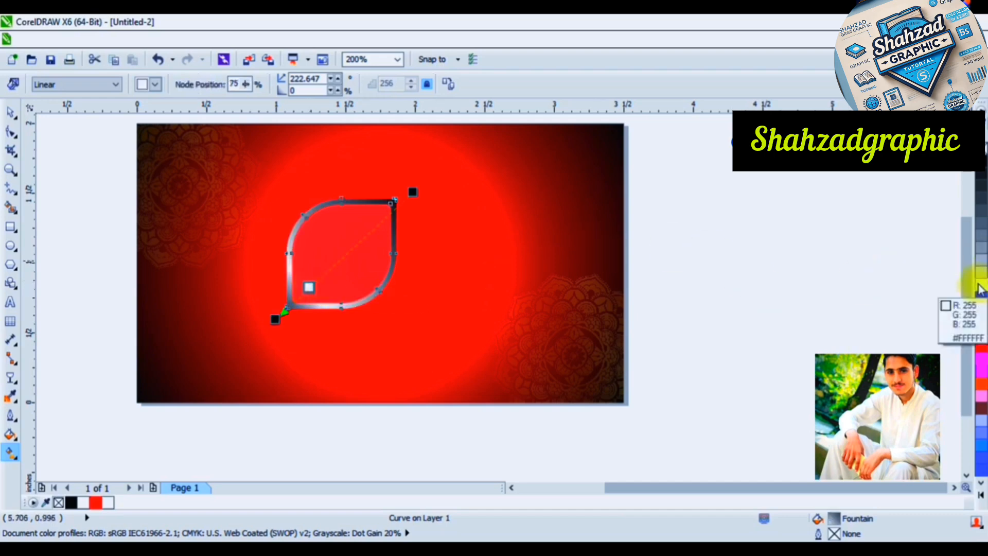
left_click_drag(383, 223, 386, 215)
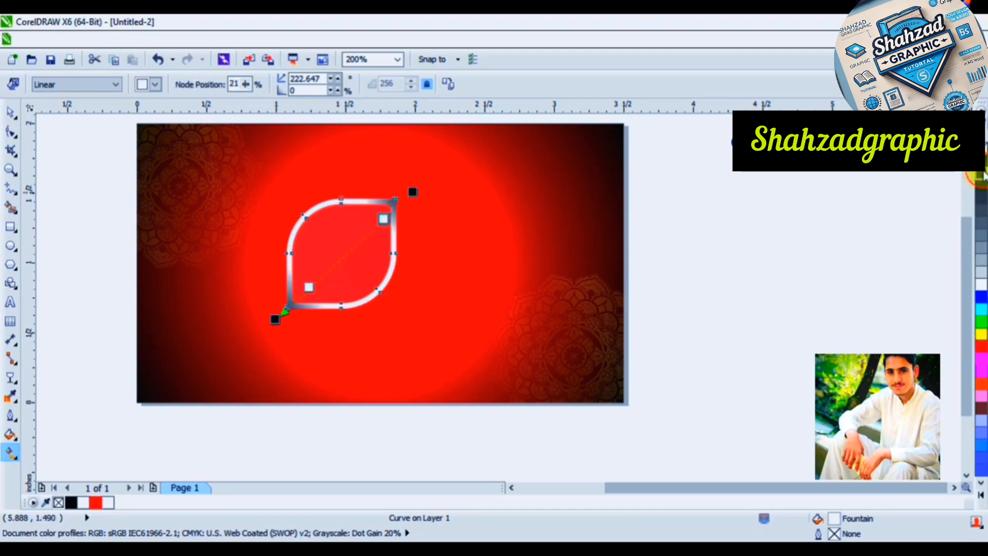
left_click_drag(977, 178, 349, 250)
left_click_drag(413, 193, 396, 201)
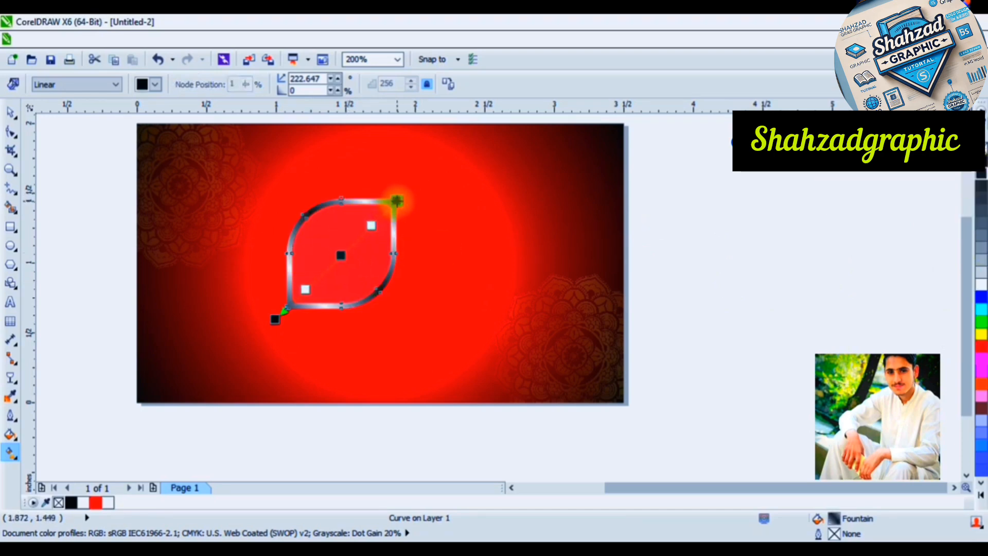
left_click_drag(275, 314, 287, 308)
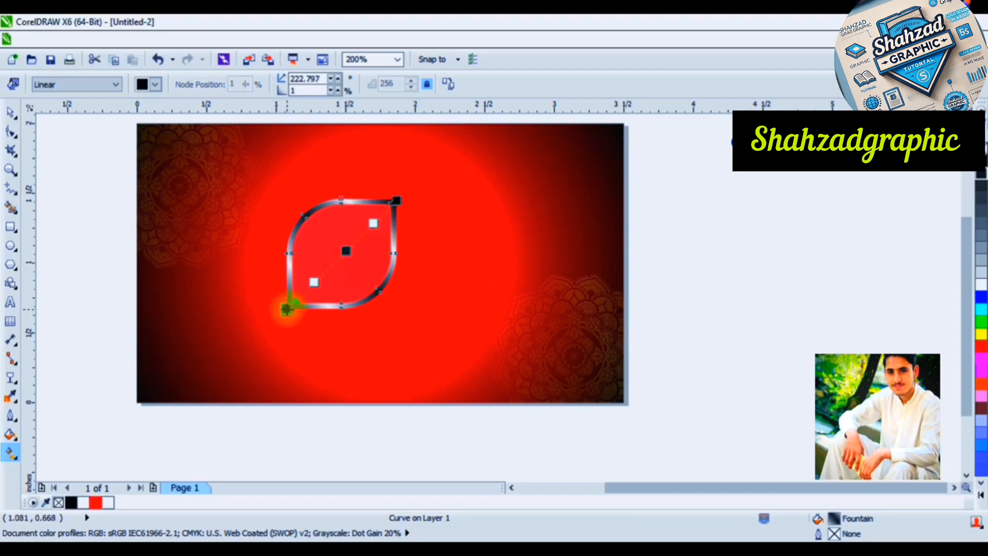
left_click(8, 111)
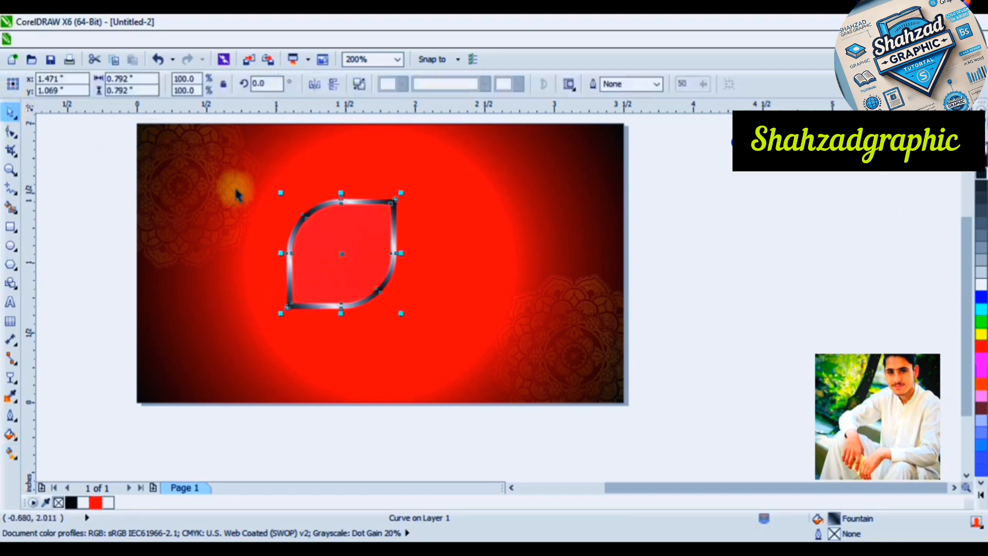
left_click(797, 271)
left_click_drag(317, 243, 483, 324)
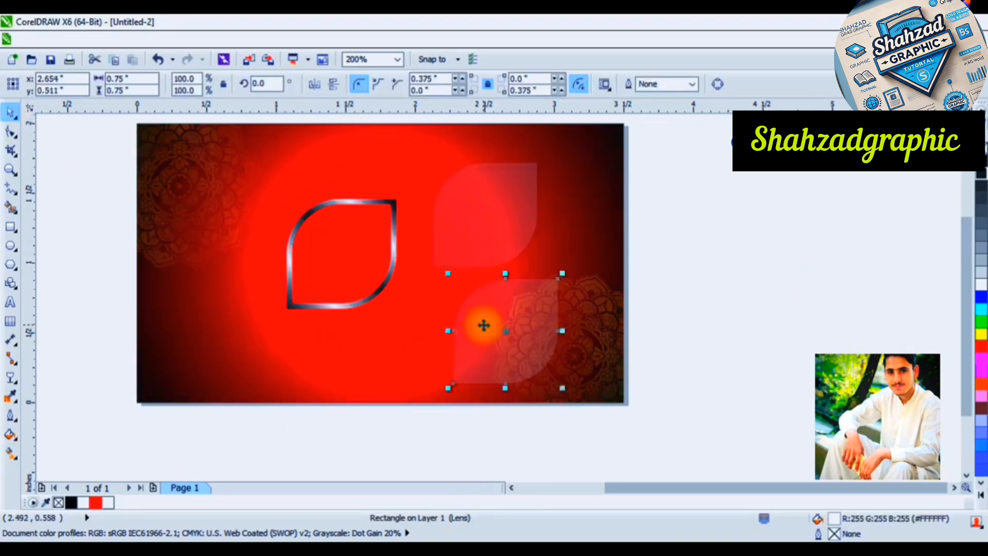
left_click(486, 222, "shift")
key("ctrl+z")
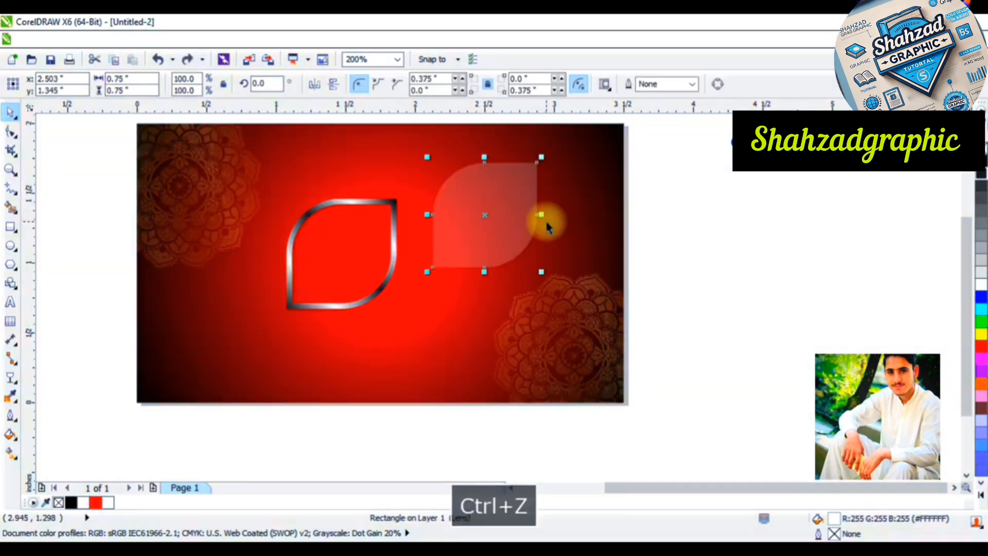
key("ctrl+z")
Place a copy of the translucent leaf to the right of the emblem, keeping the original inside the frame
left_click_drag(344, 265, 502, 232)
left_click(340, 280)
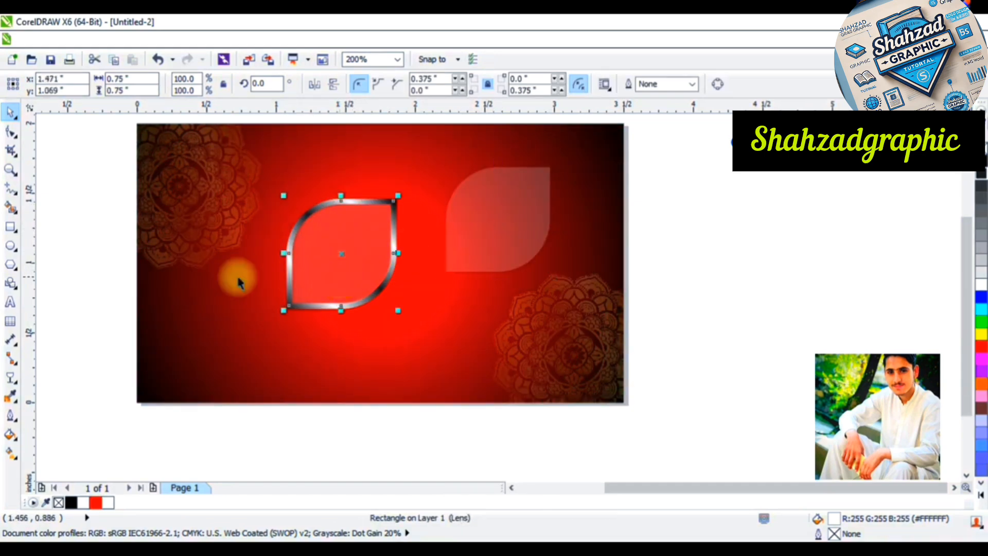
Draw a circle about 1.208 inches in diameter overlapping the lower part of the leaf emblem
left_click(12, 247)
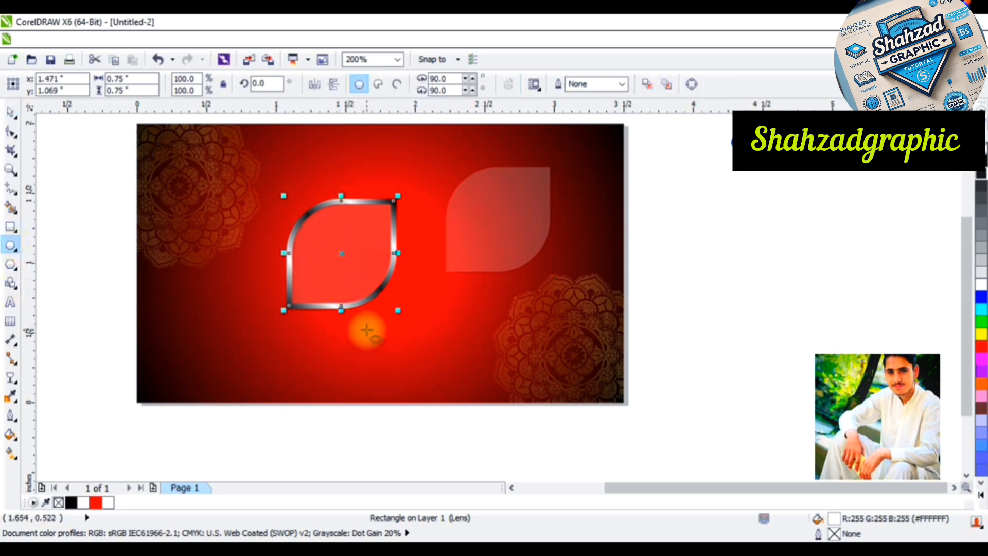
mouse_move(369, 331)
left_mouse_down()
mouse_move(393, 353)
mouse_move(455, 377)
mouse_move(445, 364)
left_mouse_up()
left_click_drag(366, 332, 368, 328)
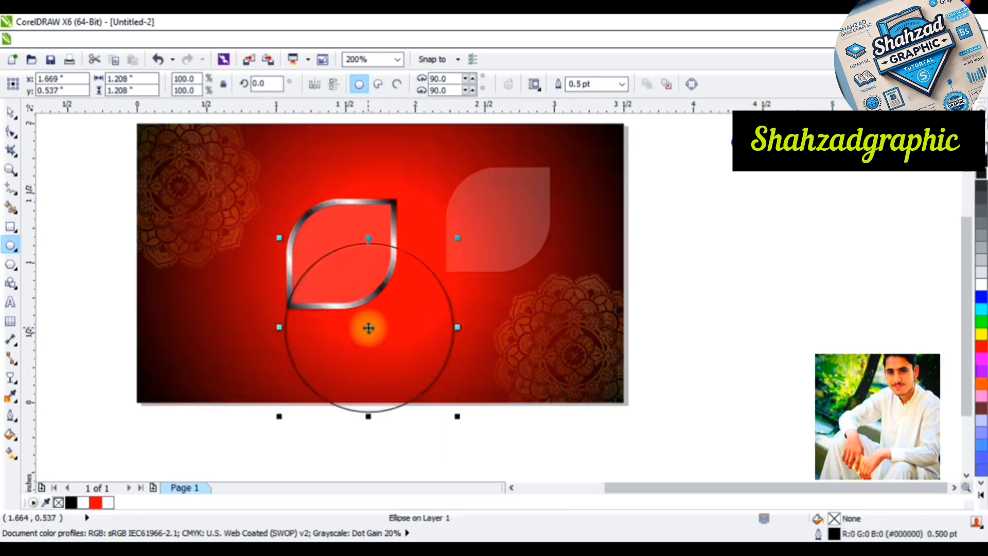
Cut the circle out of the translucent leaf inside the frame with Back Minus Front
left_click(13, 114)
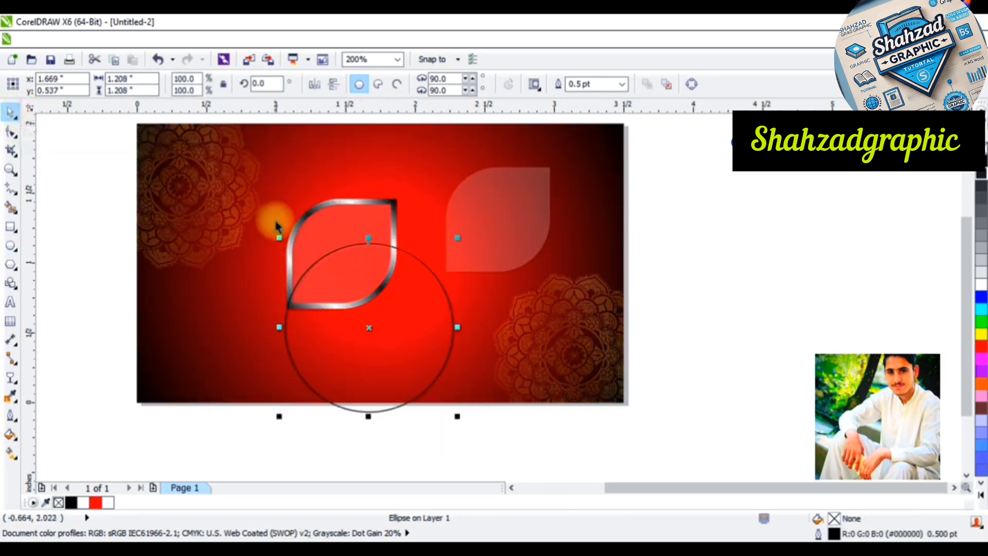
left_click(325, 225, "shift")
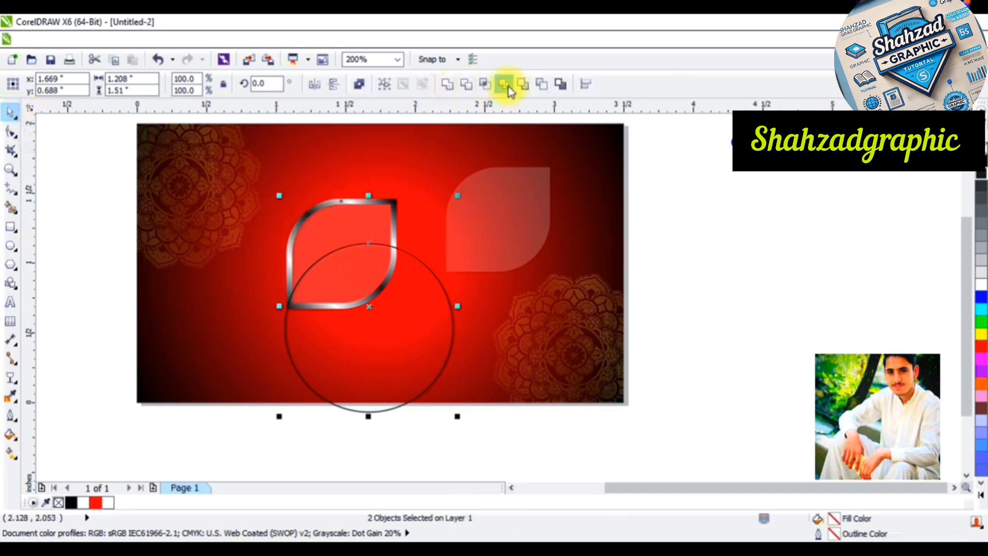
left_click(523, 86)
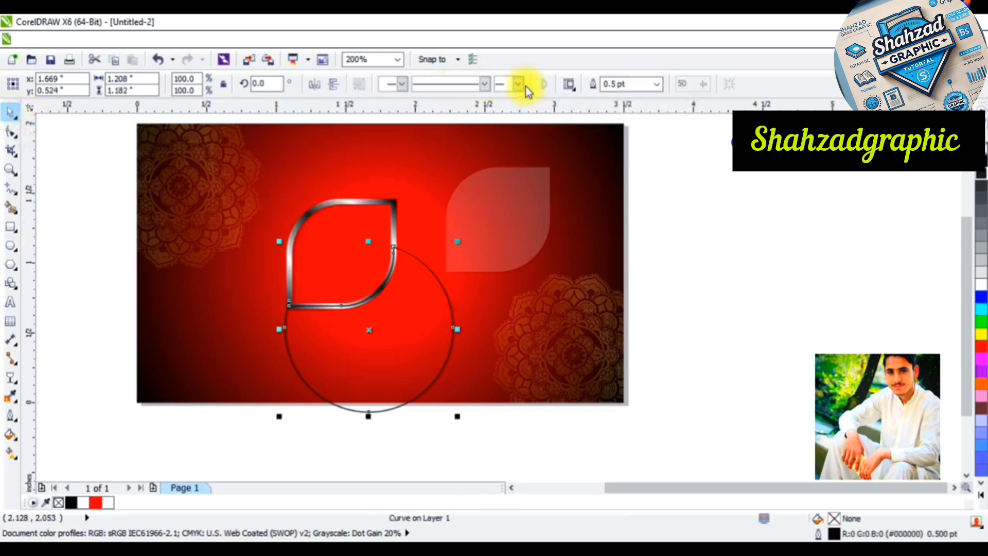
key("ctrl+z")
left_click(540, 83)
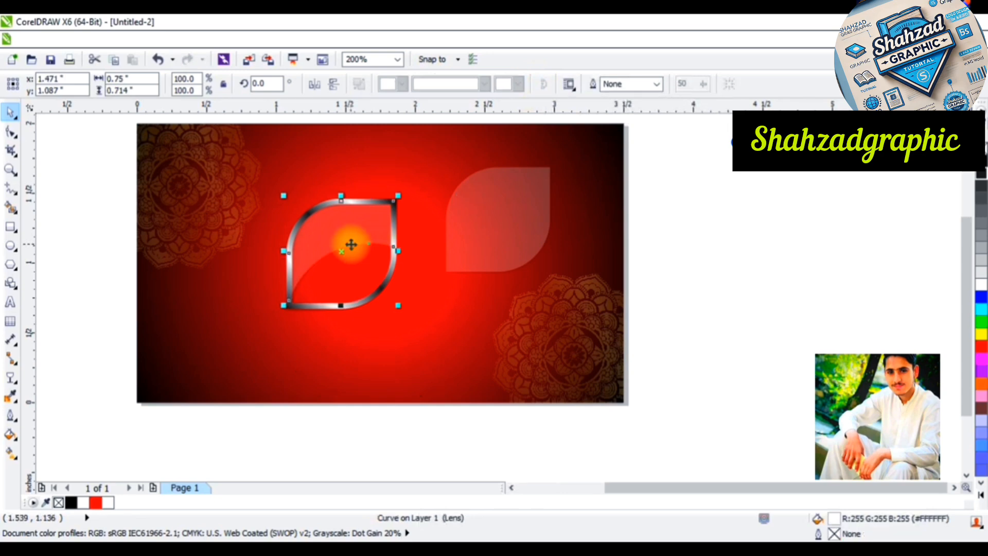
Bring the trimmed leaf piece and the full leaf copy together in the card's upper-right area, centred on each other horizontally and vertically
left_click(508, 235, "shift")
left_click_drag(353, 233, 423, 232)
key("c")
key("e")
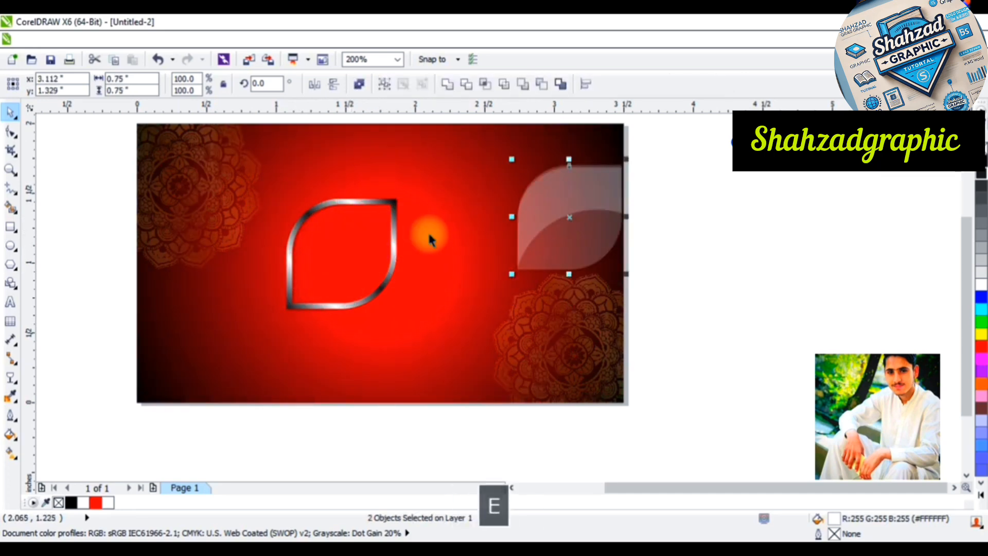
left_click(701, 276)
scroll(606, 198, "up", 2)
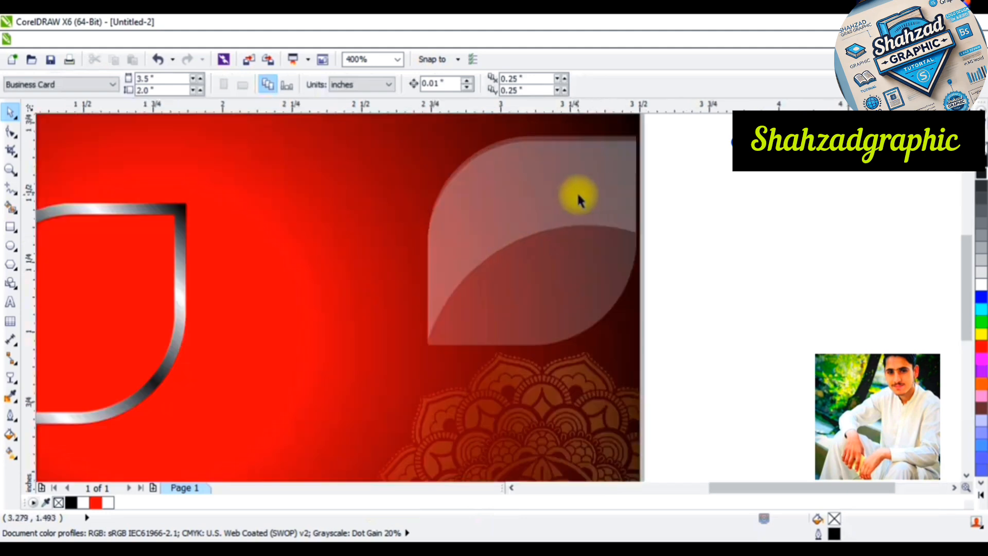
left_click(578, 196)
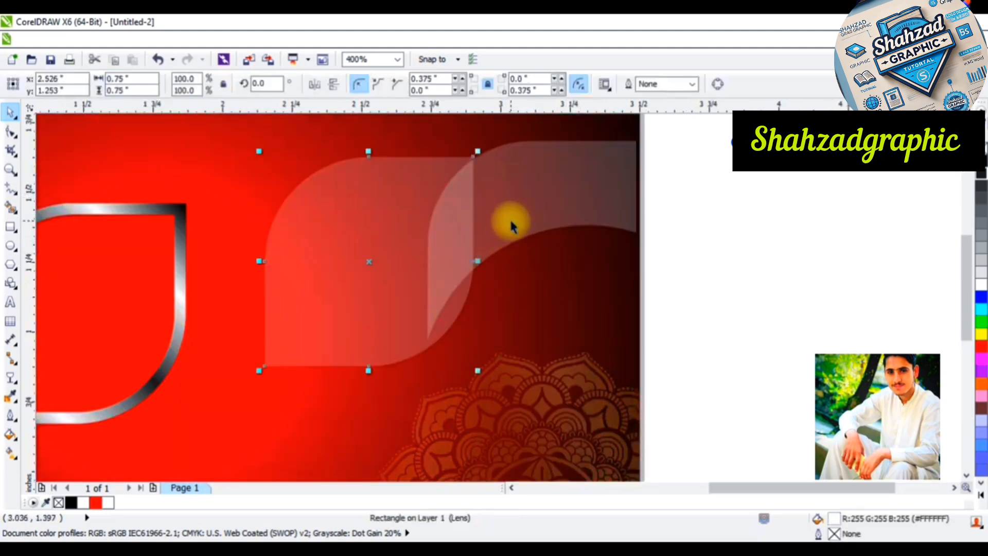
left_click(511, 221, "shift")
key("c")
key("e")
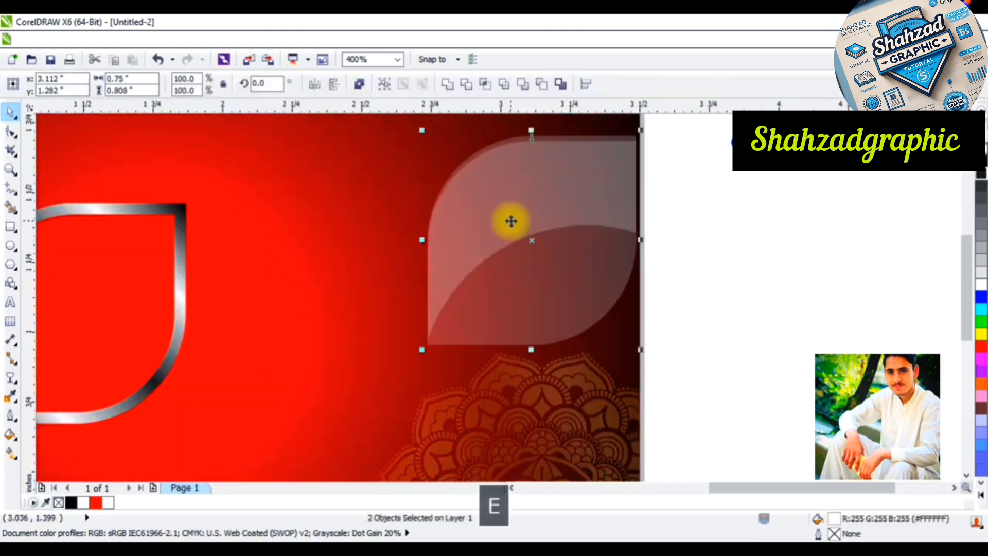
left_click(716, 237)
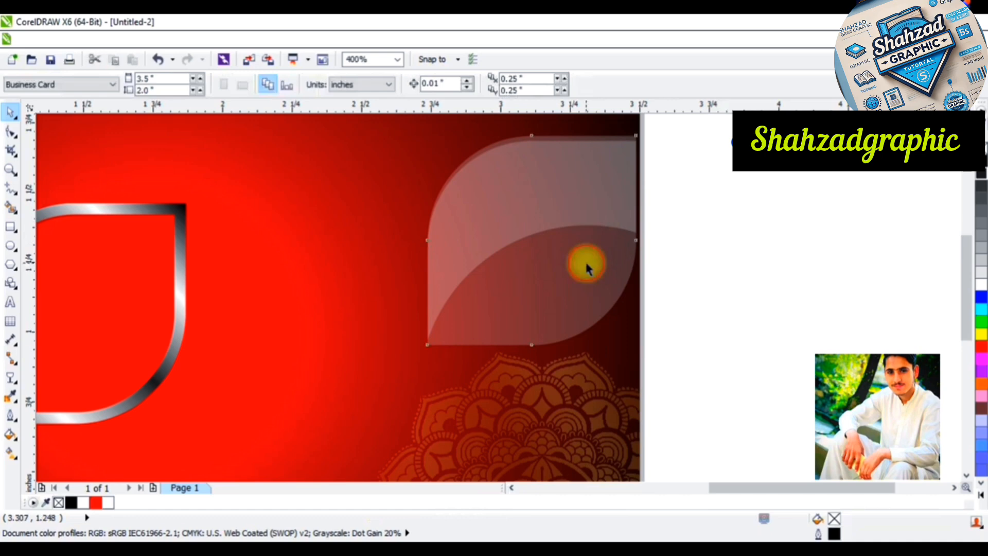
Increase the full leaf copy's transparency at the ends of its linear gradient so it is fainter than the trimmed piece
left_click(584, 259)
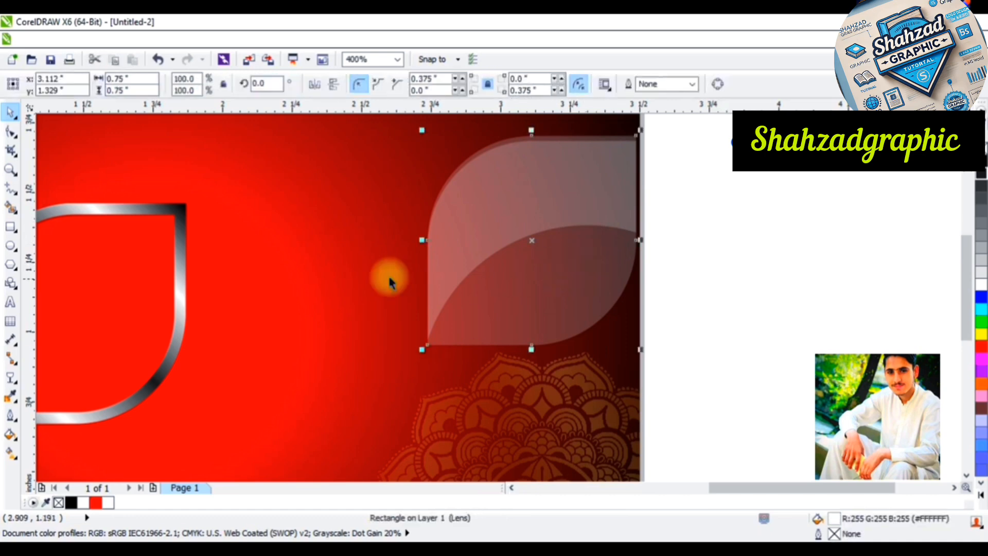
left_click(11, 379)
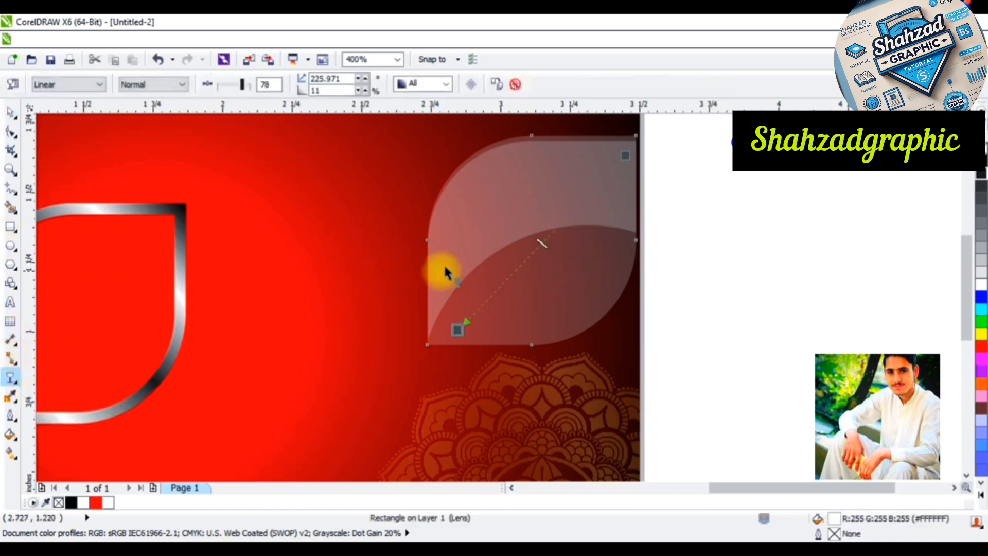
left_click(457, 330)
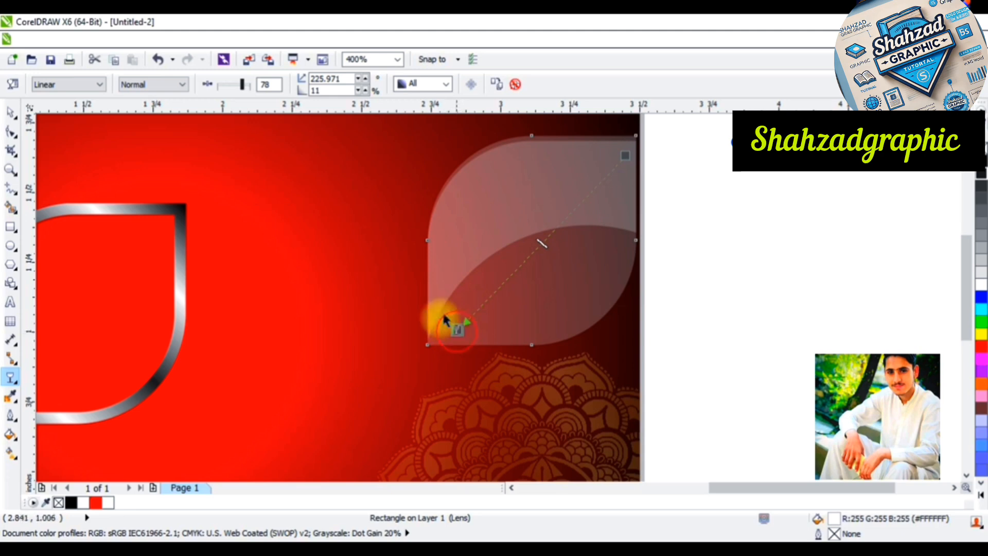
left_click_drag(247, 88, 247, 88)
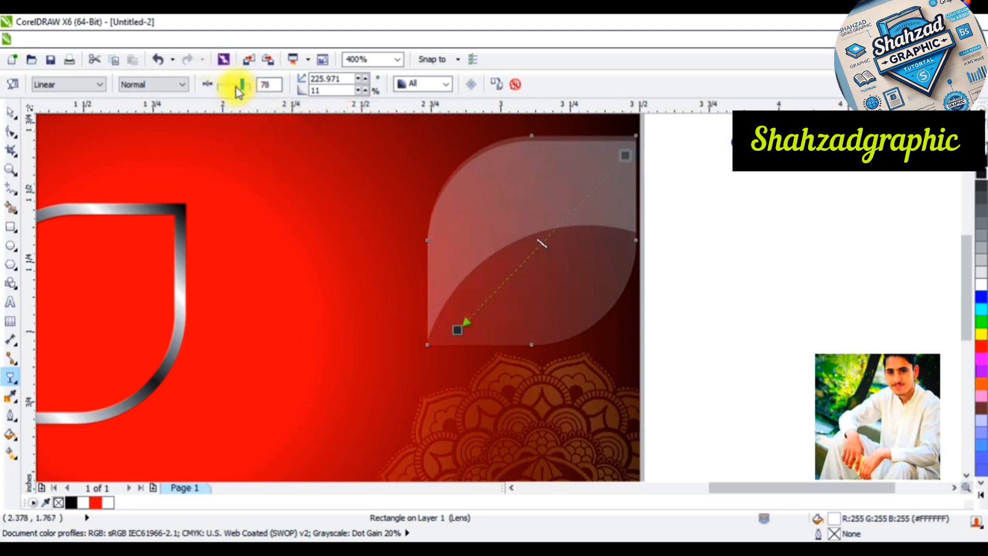
left_click_drag(251, 92, 245, 85)
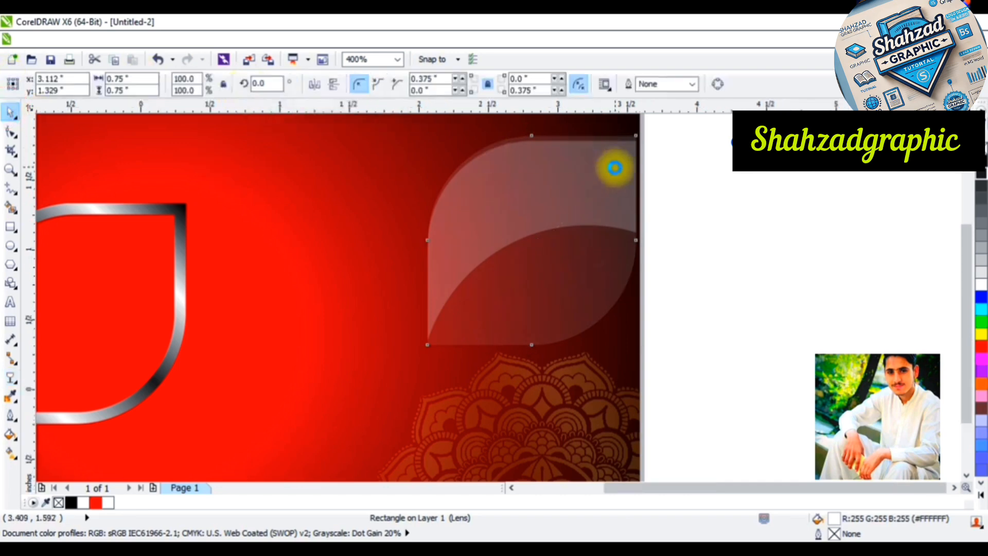
Group the trimmed leaf piece with the full leaf copy and select the group
scroll(615, 165, "down", 2)
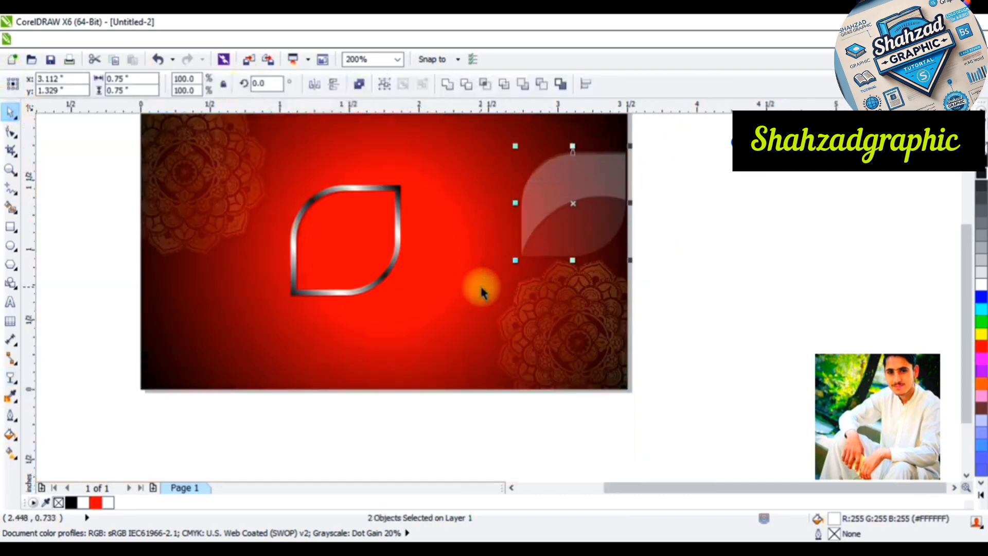
key("ctrl+g")
left_click(342, 231, "shift")
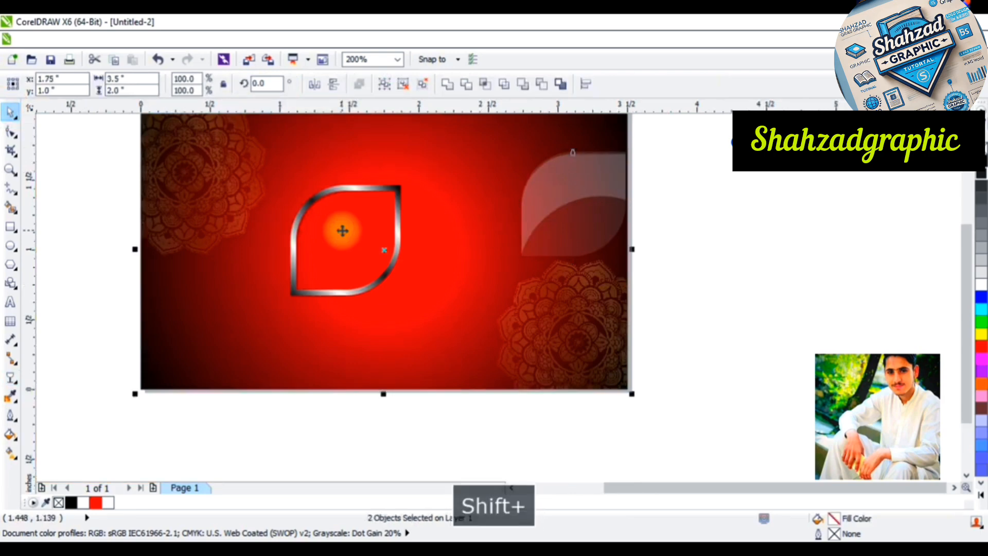
left_click(866, 308)
left_click(577, 200)
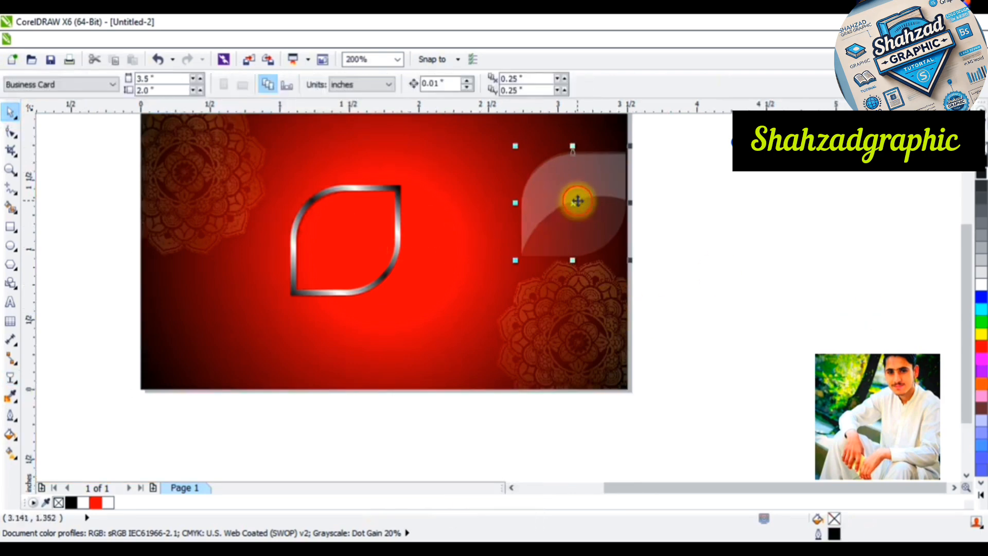
Centre the glass leaf group inside the metallic silver frame horizontally and vertically, and group the two together
left_click(399, 227, "shift")
key("c")
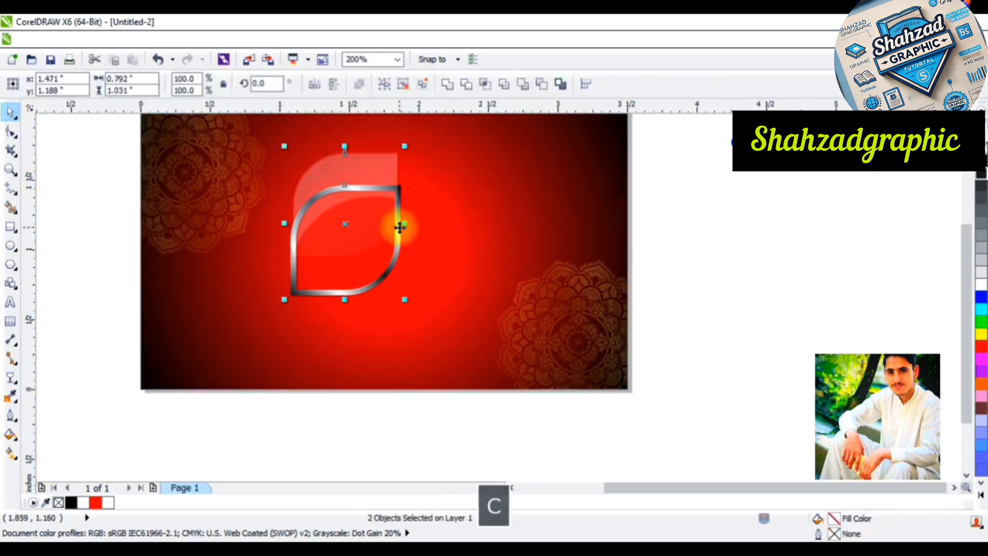
key("e")
left_click(740, 237)
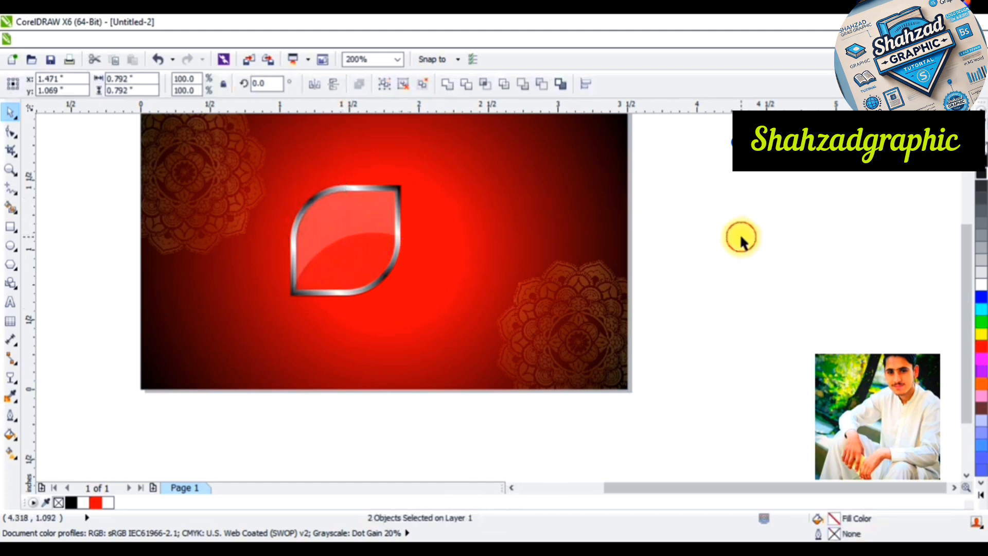
scroll(381, 227, "down", 2)
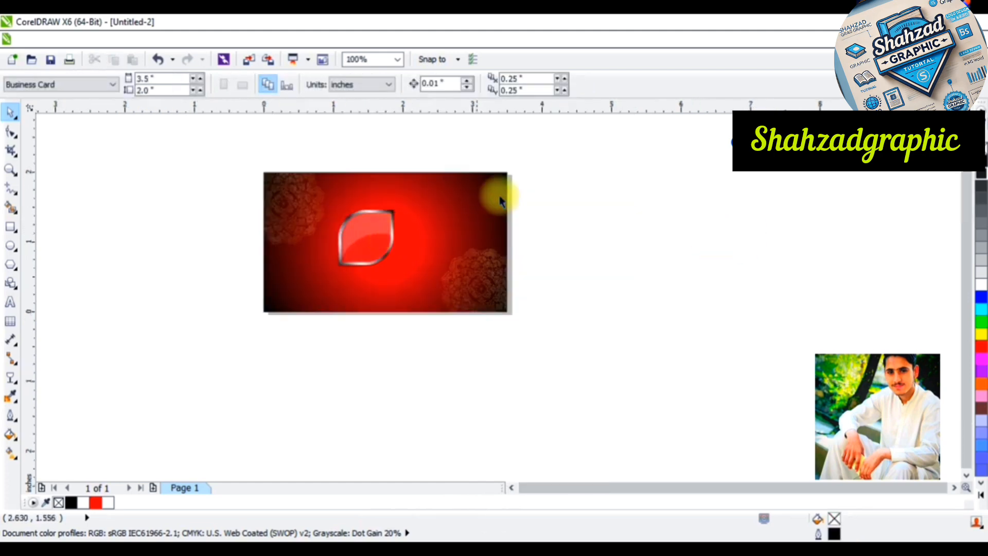
left_click_drag(558, 192, 387, 226)
left_click_drag(318, 303, 319, 293)
key("ctrl+g")
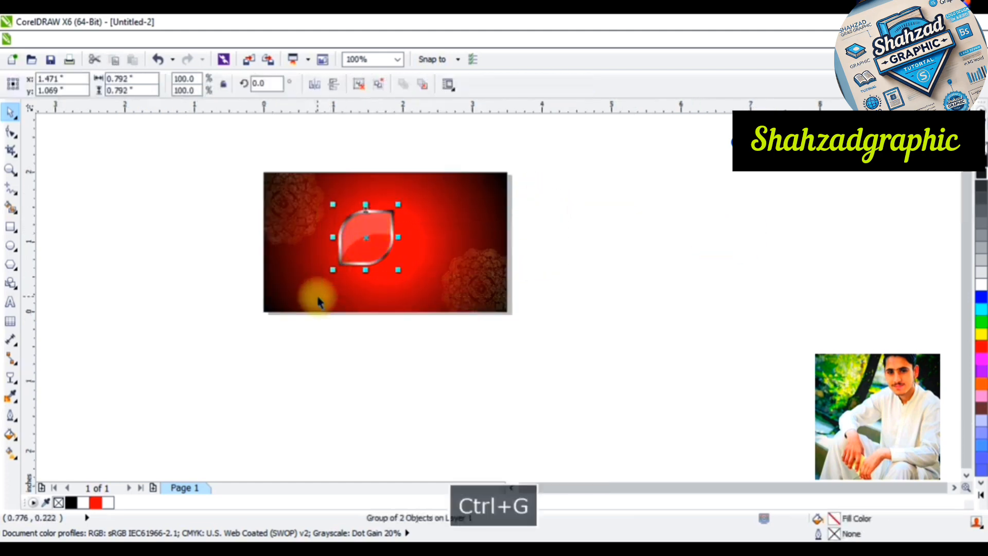
Rotate the framed glass leaf by 90 degrees
scroll(348, 238, "up", 3)
scroll(397, 240, "down", 2)
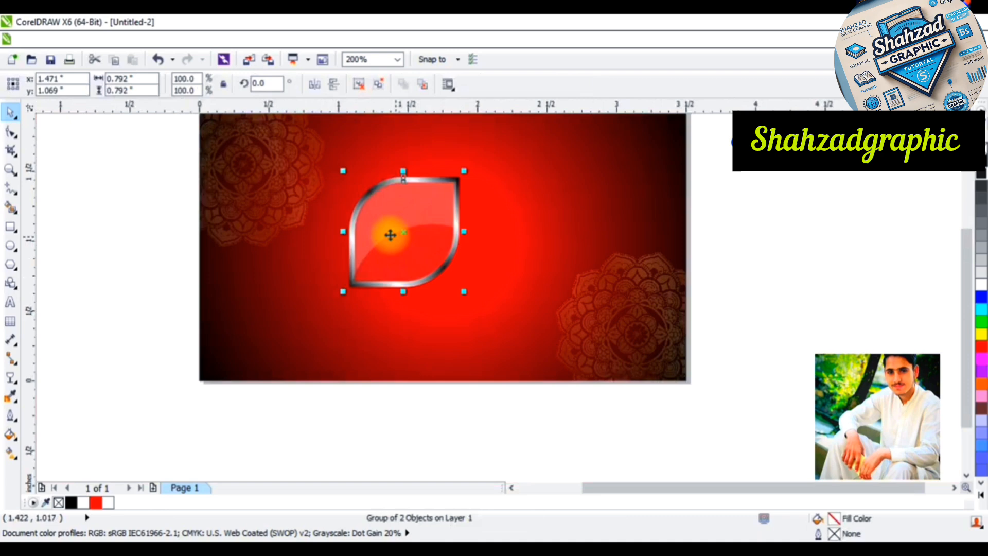
left_click(421, 225)
left_click_drag(341, 291, 474, 310)
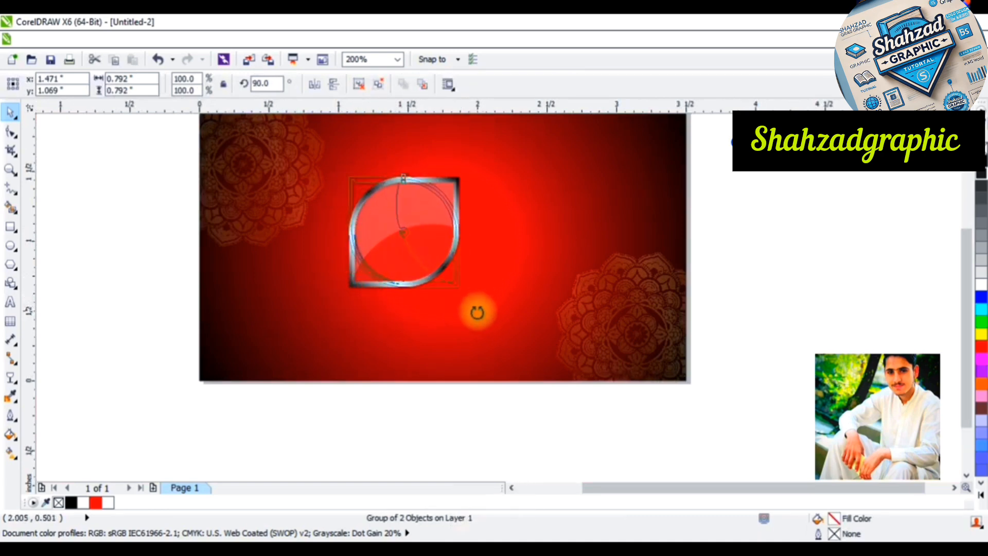
Mirror a copy of the framed leaf horizontally to its right side and nudge it right by 0.02 in to leave a small gap
left_click(419, 247)
left_click_drag(342, 230, 510, 230)
right_click(509, 230)
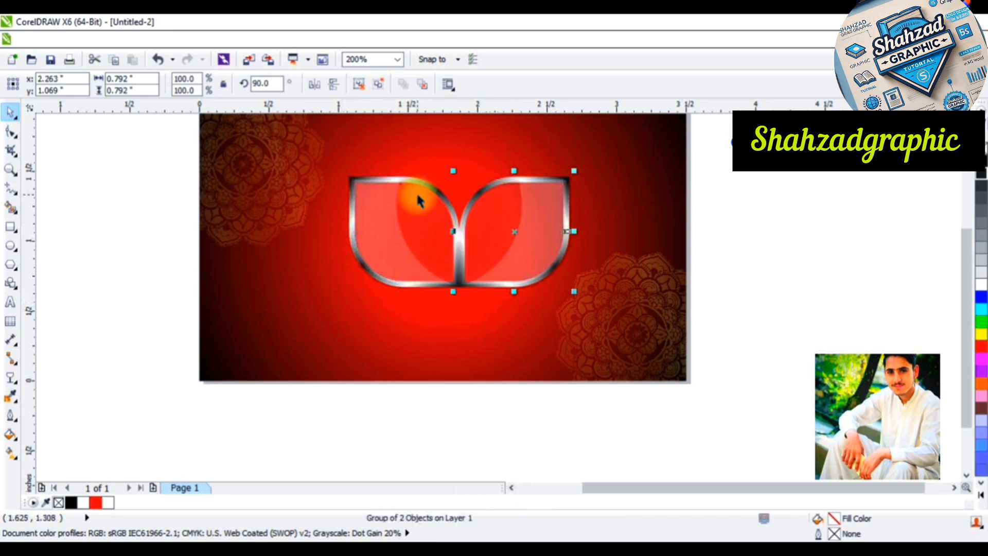
key("Right")
key("Right")
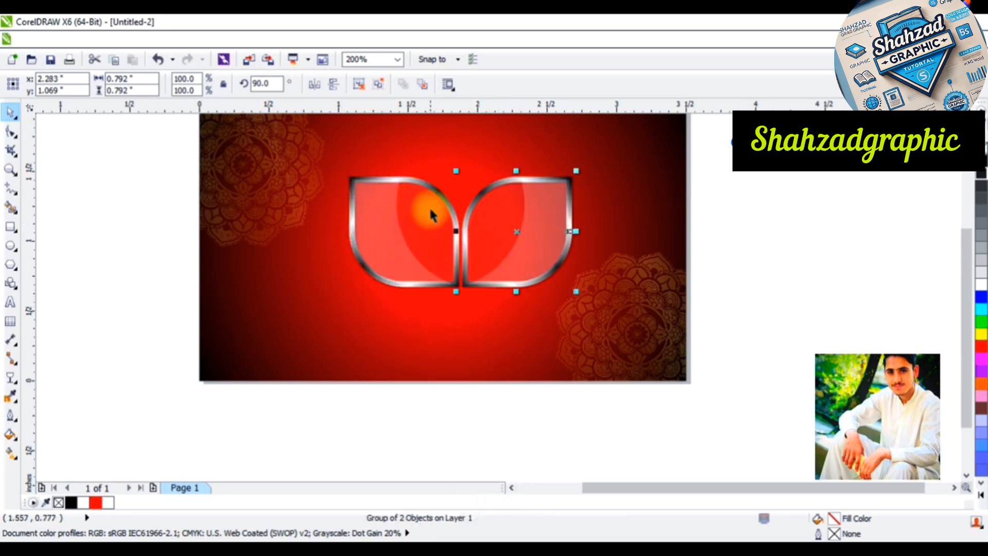
Select both framed leaves, mirror a copy of the pair vertically below them and nudge it down to leave a small gap
left_click(455, 186, "shift")
left_click_drag(459, 171, 477, 321)
right_click(477, 321)
key("Down")
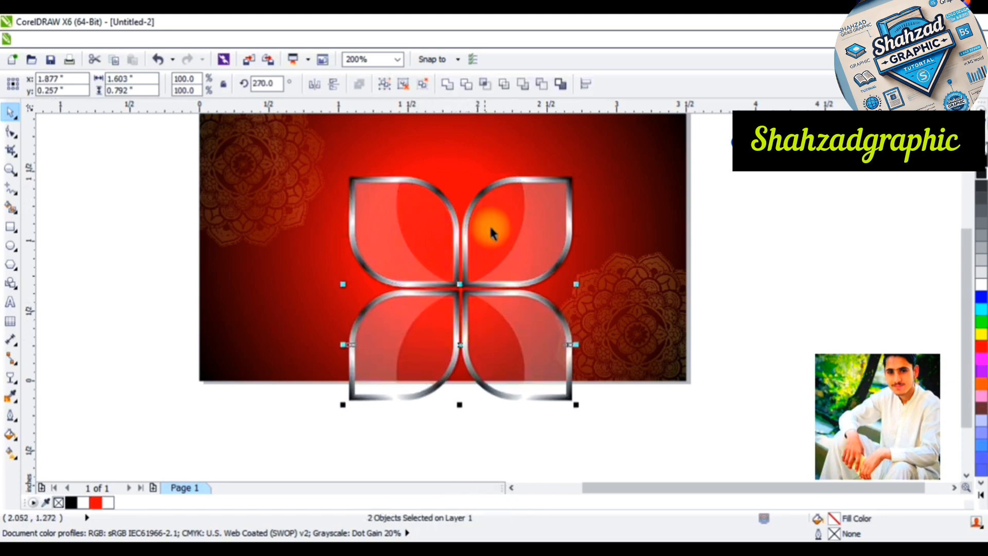
Group the four framed leaves and centre the group on the card horizontally and vertically
left_click(450, 254, "shift")
key("ctrl+g")
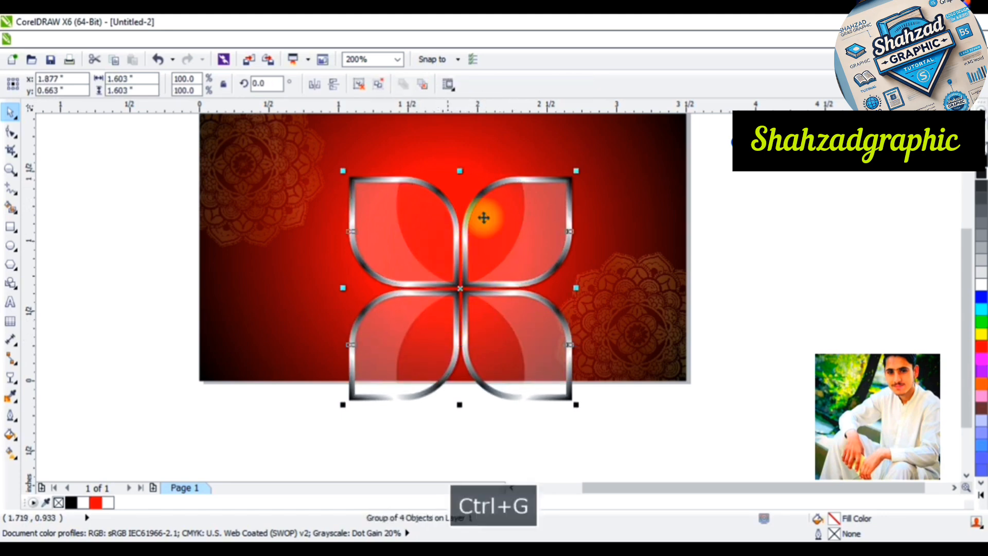
left_click(500, 159, "shift")
key("c")
key("e")
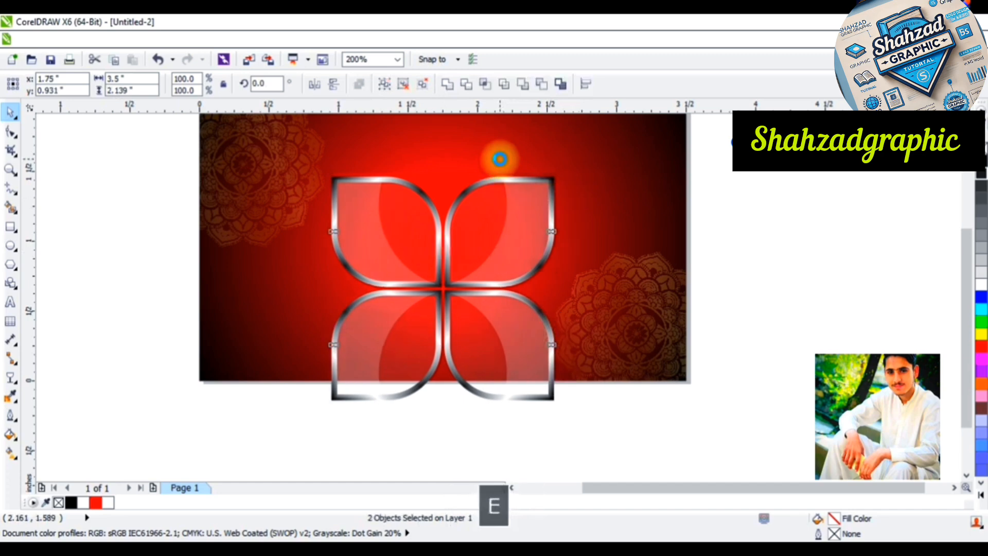
left_click(748, 294)
scroll(518, 224, "down", 1)
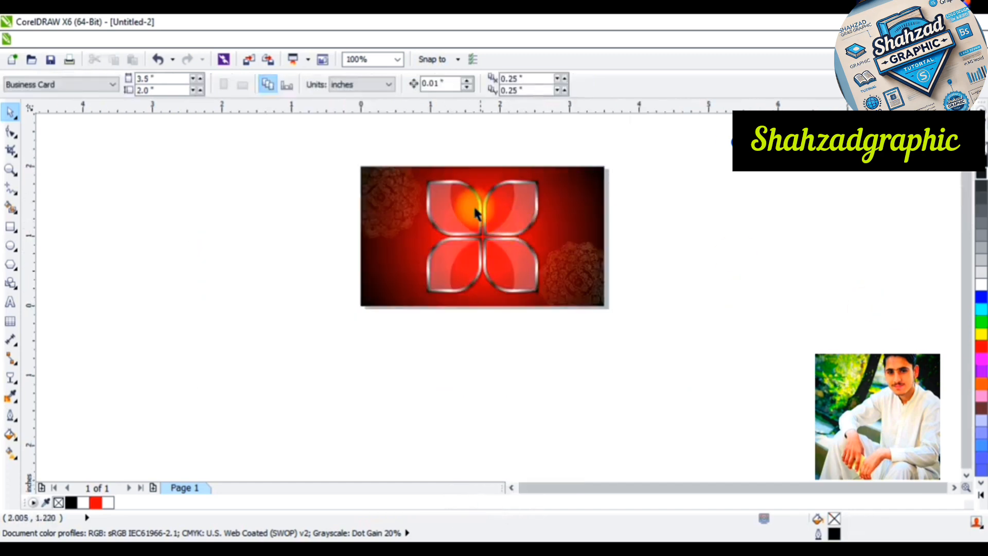
Scale the four-leaf emblem down to about 1.4 in and shift it to just beside and below the card's centre
scroll(465, 197, "up", 1)
left_click(527, 214)
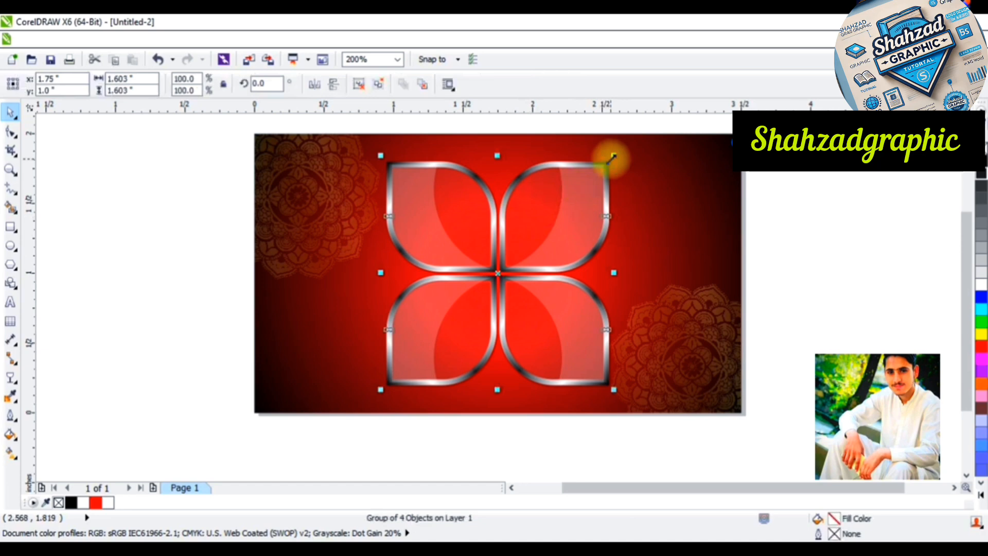
left_click_drag(612, 158, 600, 170)
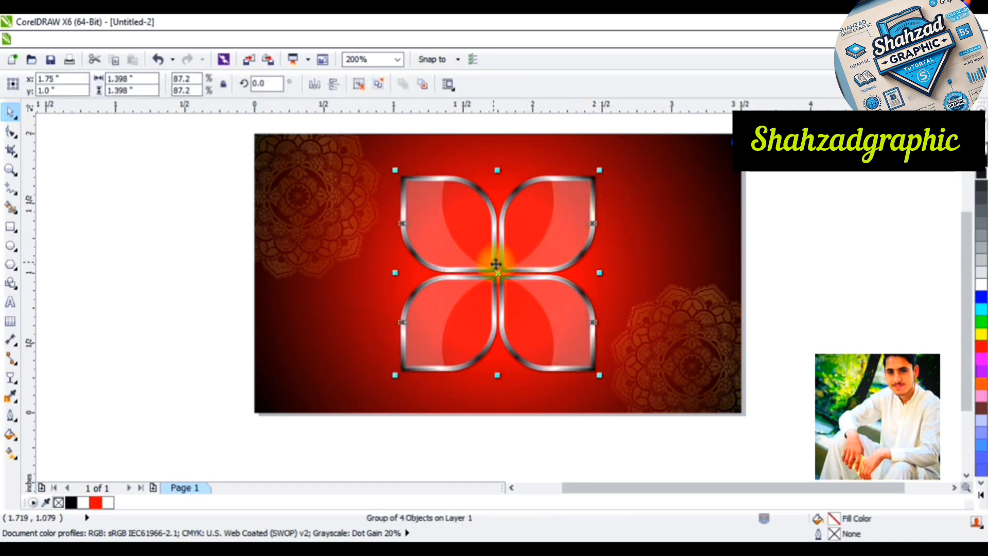
left_click_drag(504, 273, 506, 267)
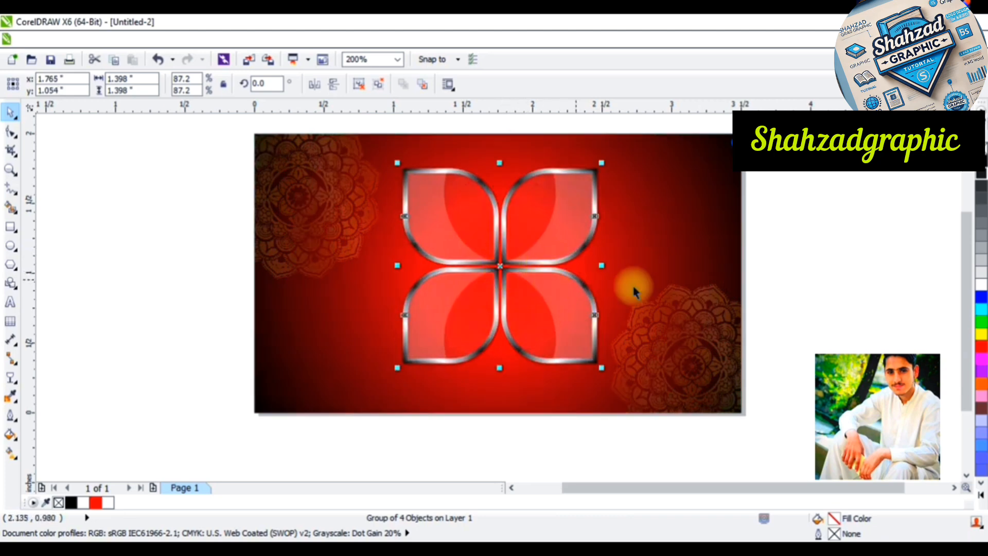
left_click(836, 296)
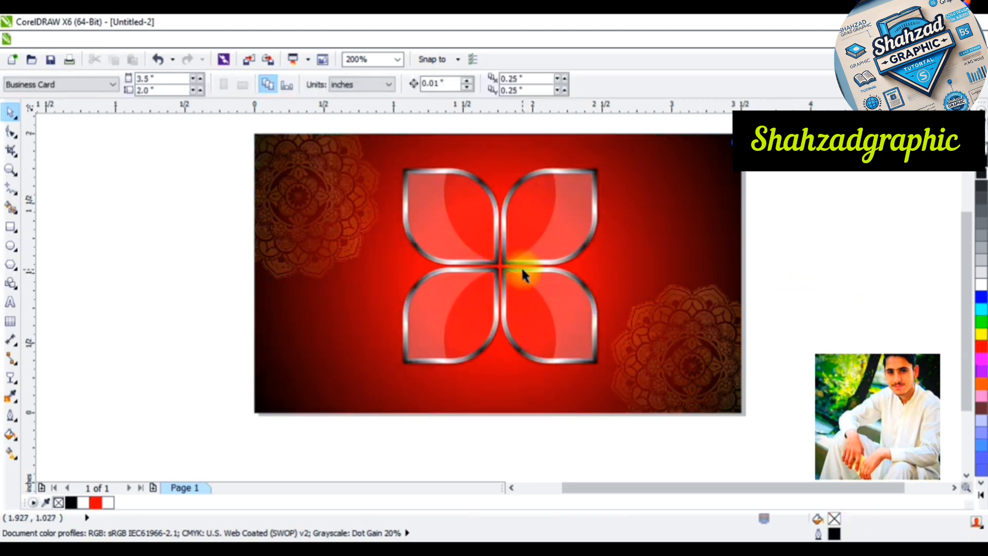
left_click_drag(522, 272, 514, 280)
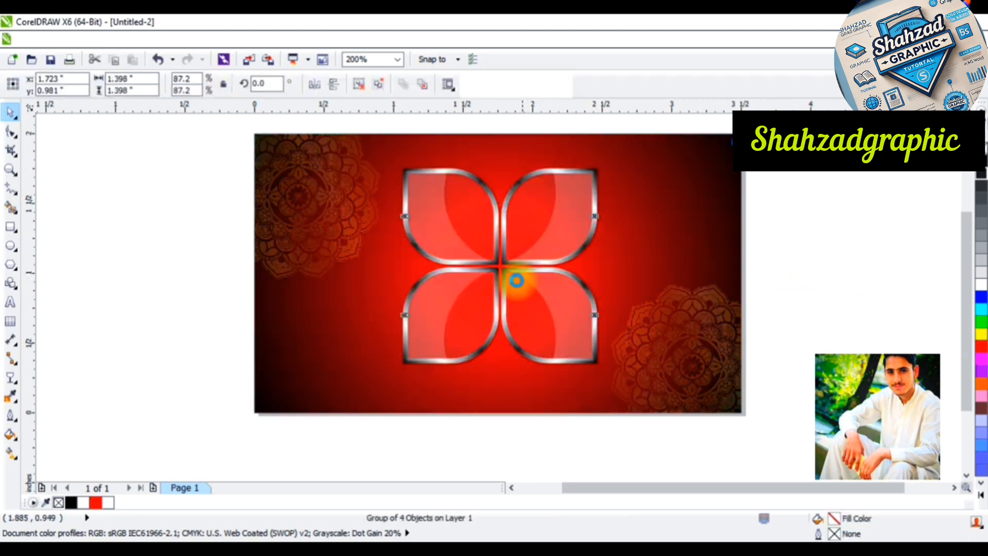
left_click(181, 252)
Bring the image pngwing.com (6) from the Downloads folder into the current drawing
left_click(30, 60)
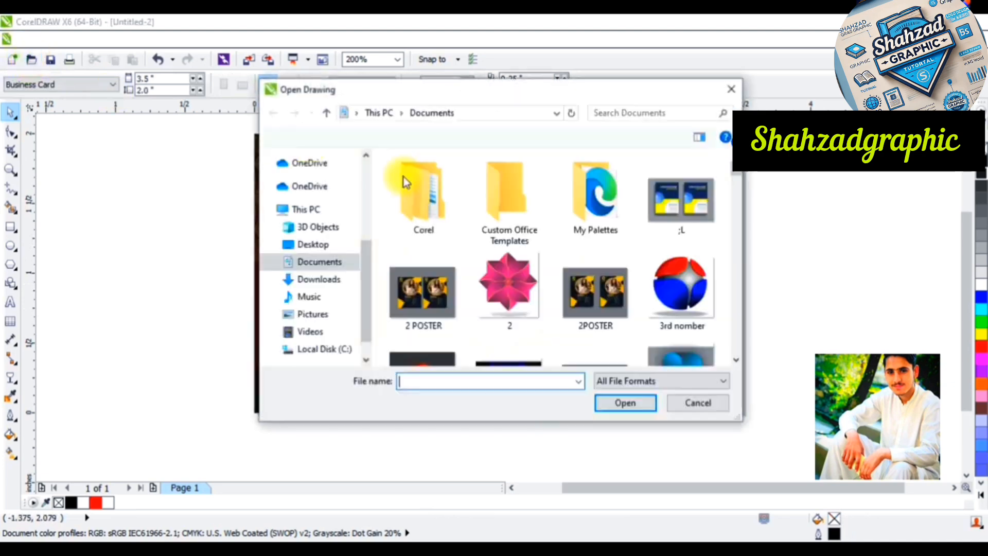
scroll(320, 227, "up", 5)
left_click(319, 204)
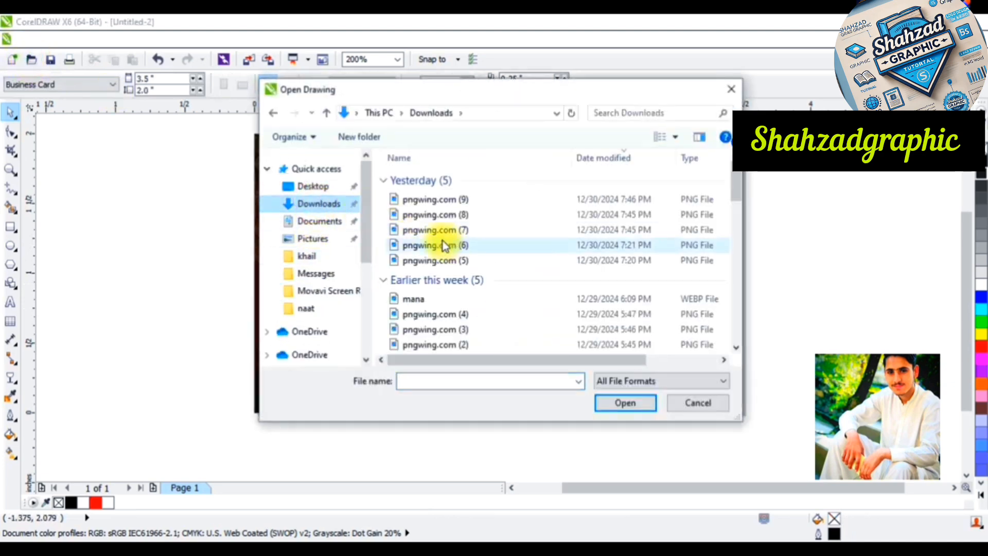
mouse_move(441, 230)
left_mouse_down()
mouse_move(416, 242)
mouse_move(441, 227)
mouse_move(427, 248)
mouse_move(221, 308)
left_mouse_up()
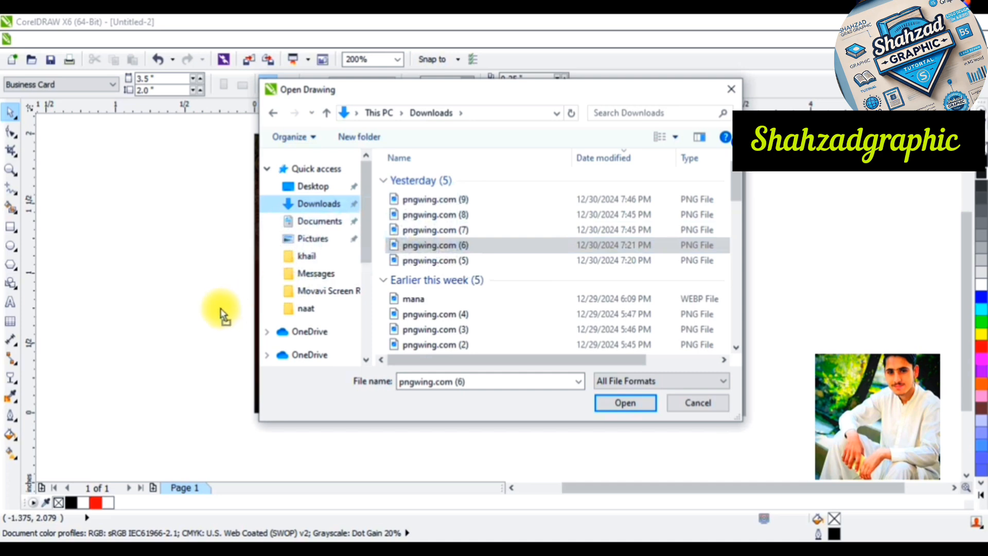
left_click(731, 89)
Scale the imported droplet bitmap down about its centre to about 0.43 in
scroll(658, 219, "down", 8)
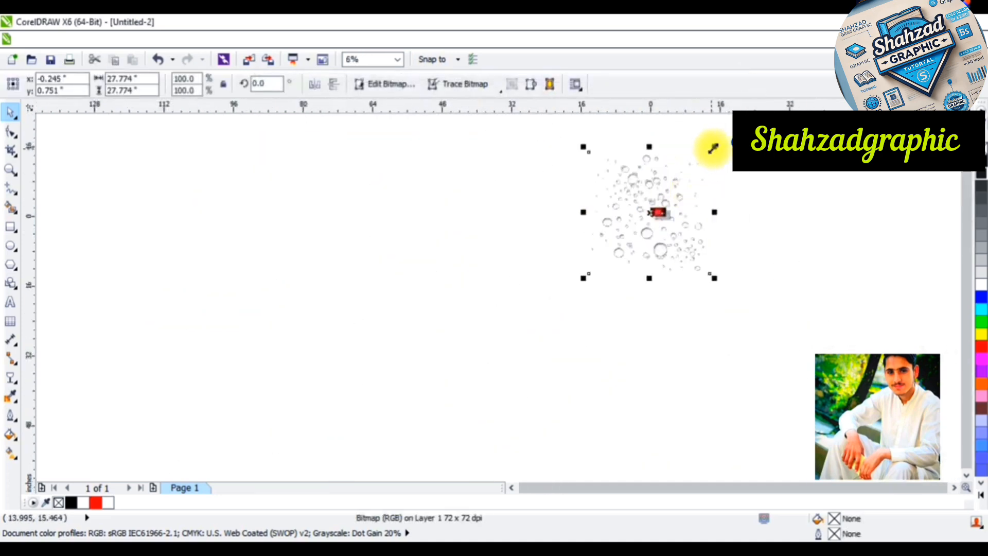
left_click_drag(712, 148, 666, 207)
scroll(667, 208, "up", 5)
scroll(527, 210, "up", 3)
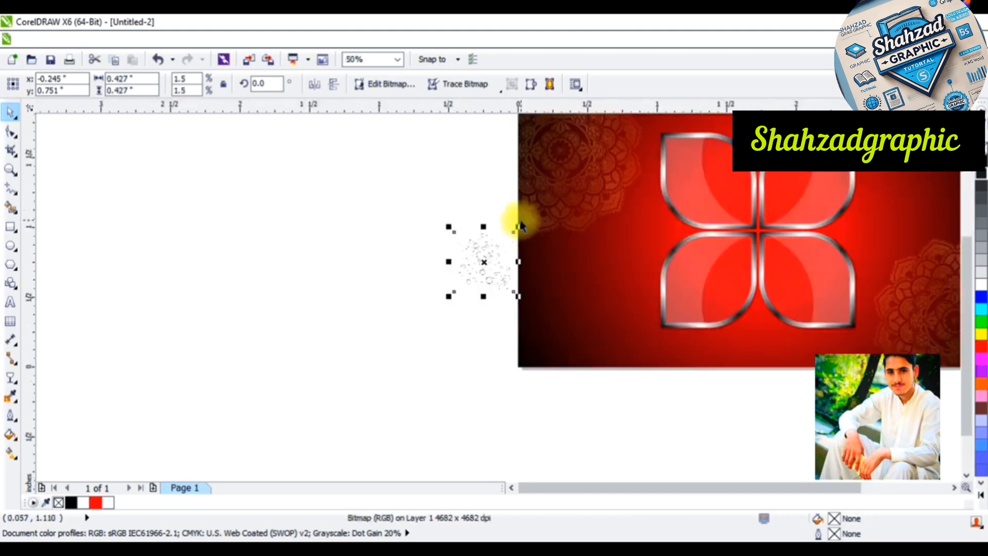
Place the droplet bitmap at about 0.59 in size over the card's lower-left corner and PowerClip it inside the background rectangle
left_click_drag(481, 253, 591, 264)
right_click(548, 342)
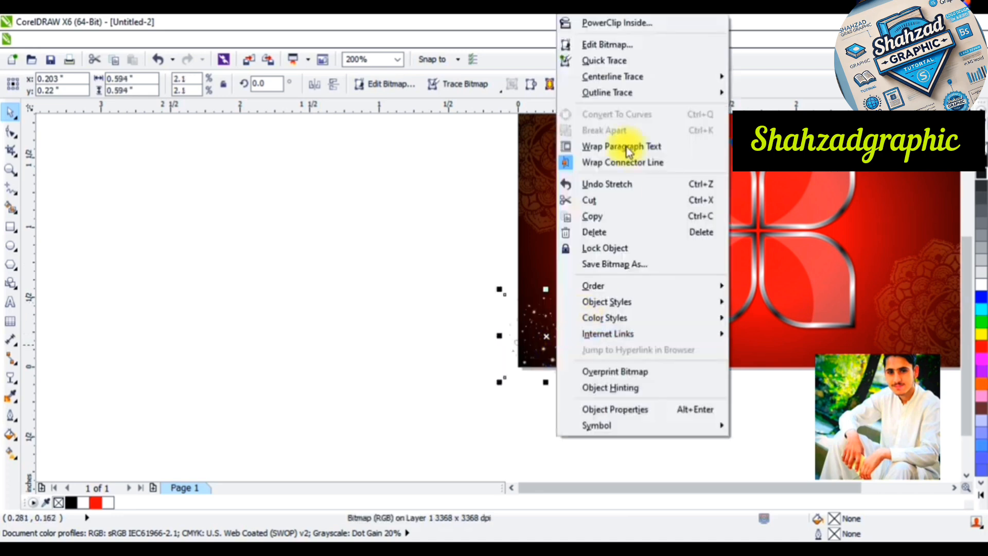
left_click(640, 29)
left_click(582, 297)
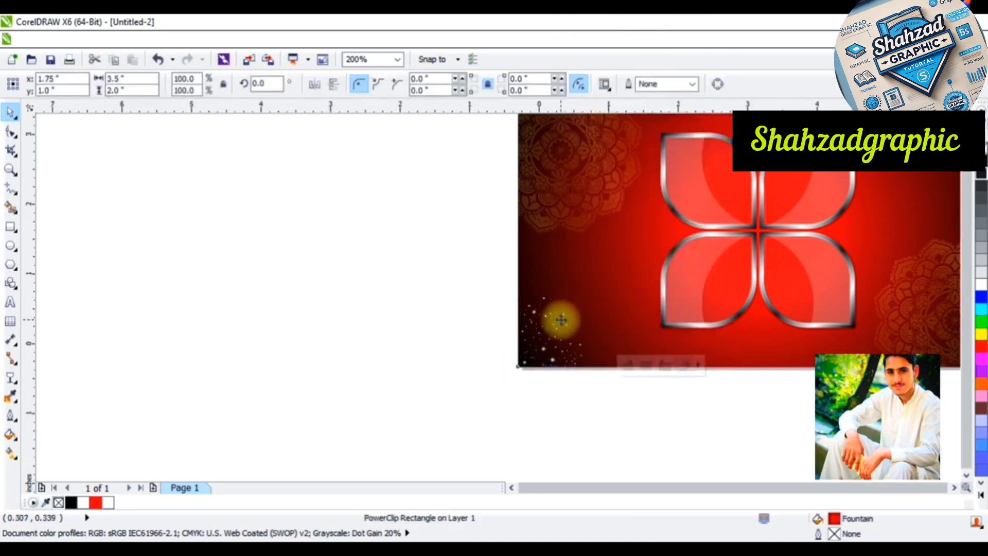
Edit the background rectangle's PowerClip contents and place a copy of the droplet bitmap at the card's upper-right corner
scroll(561, 320, "down", 2)
right_click(562, 324)
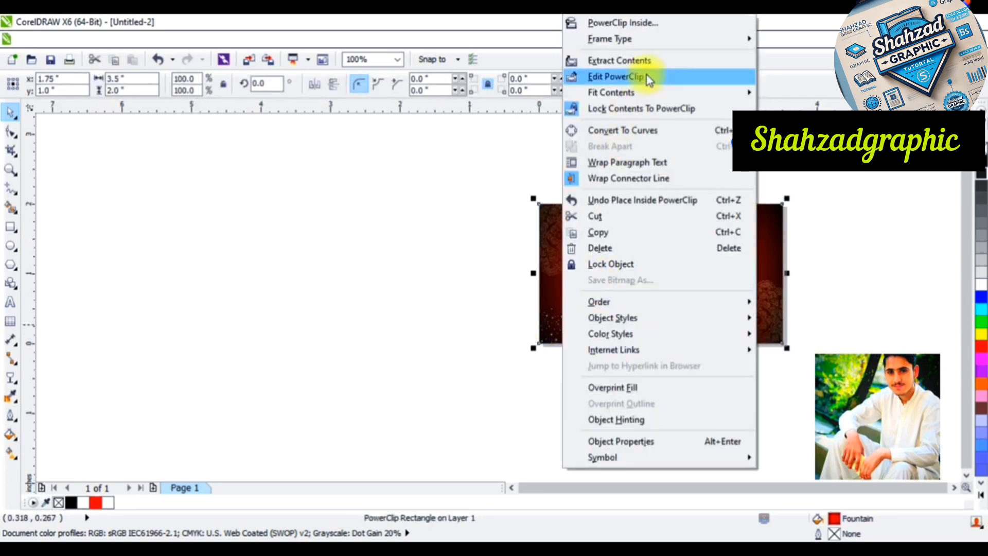
left_click(646, 75)
left_click_drag(559, 331, 772, 218)
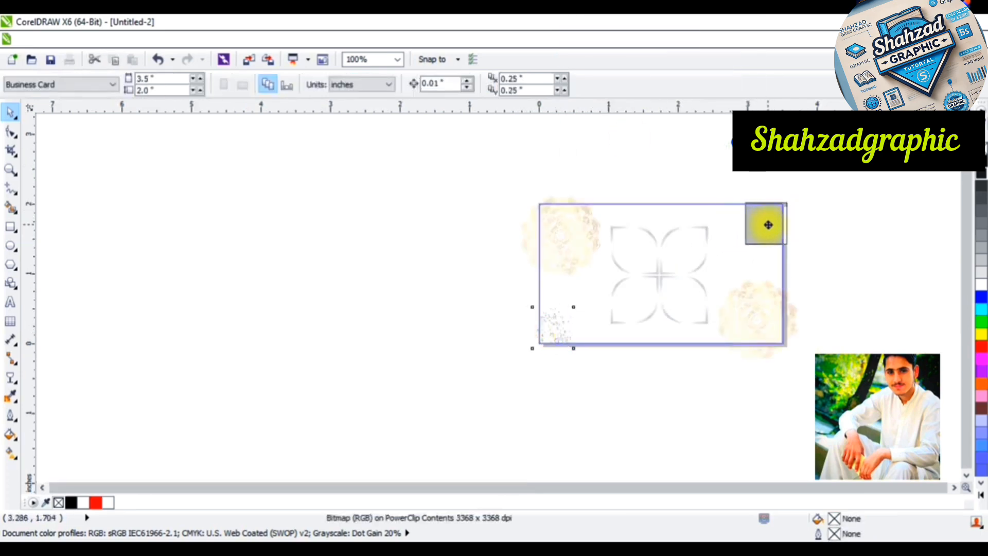
left_click_drag(768, 222, 768, 222)
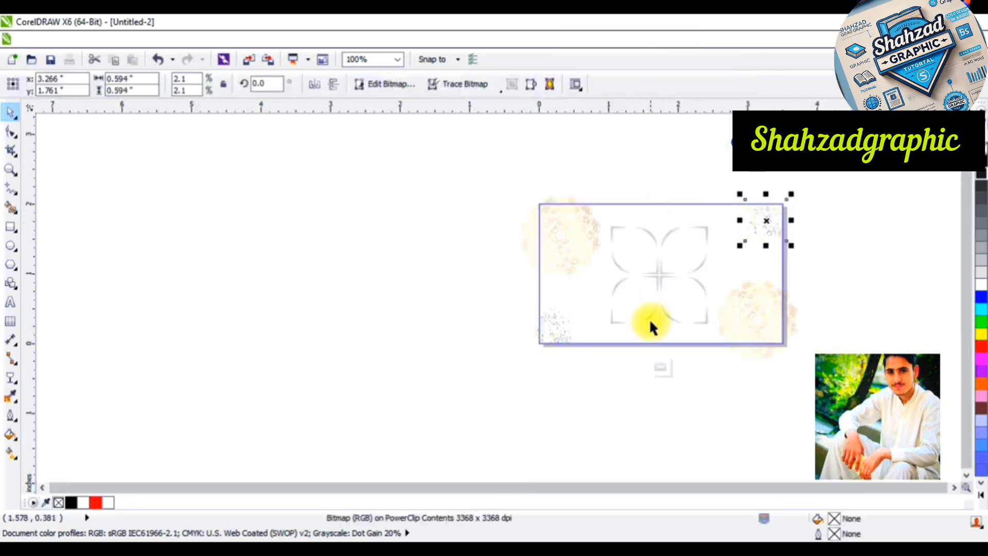